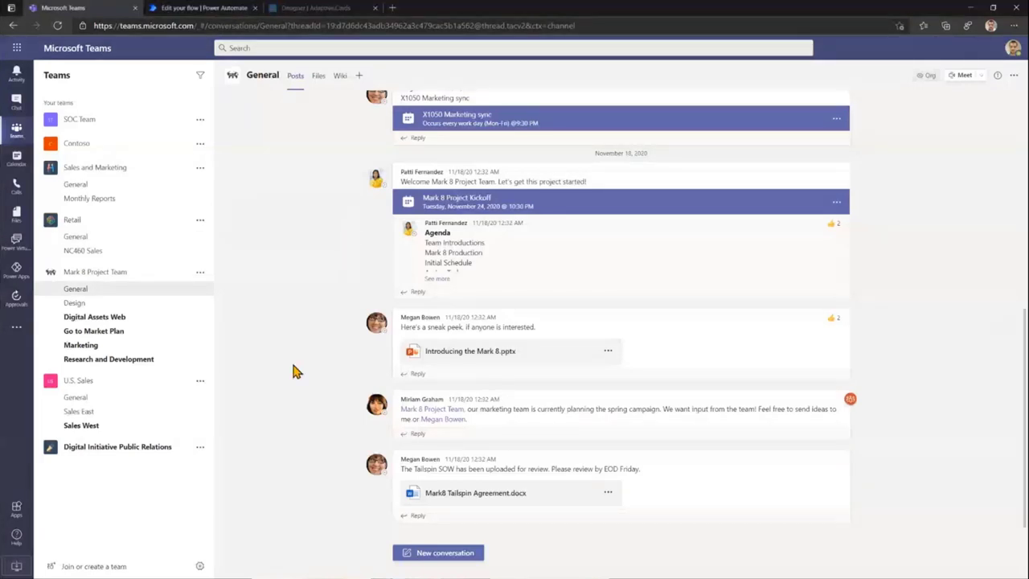
Step: Start a new conversation in the Mark 8 General channel, dismissing the stalled loading popup
key("alt+shift+c")
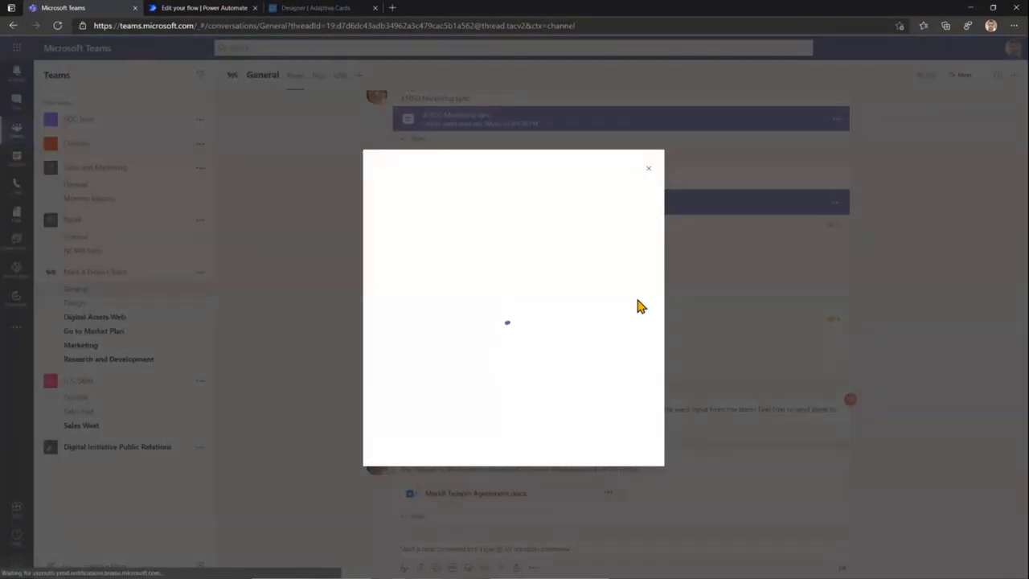
left_click(648, 172)
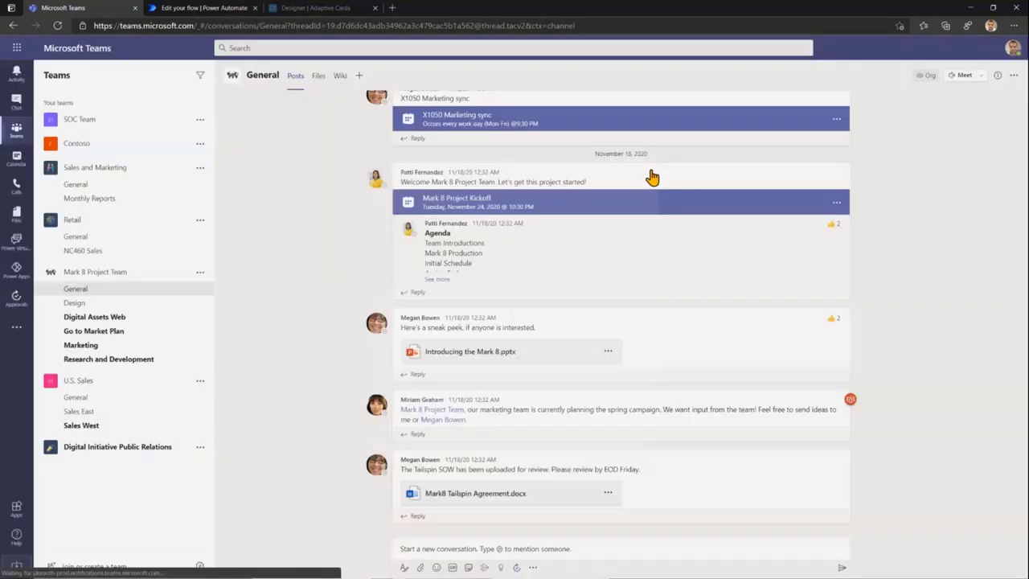
Step: Write the post text 'These are new versions of PDD for approval.'
left_click(459, 548)
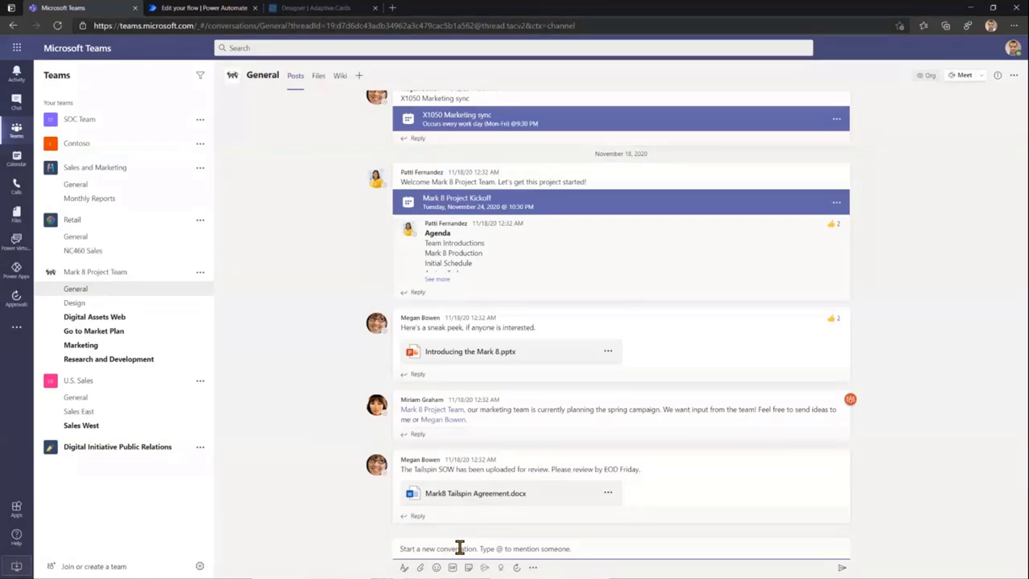
type("These are")
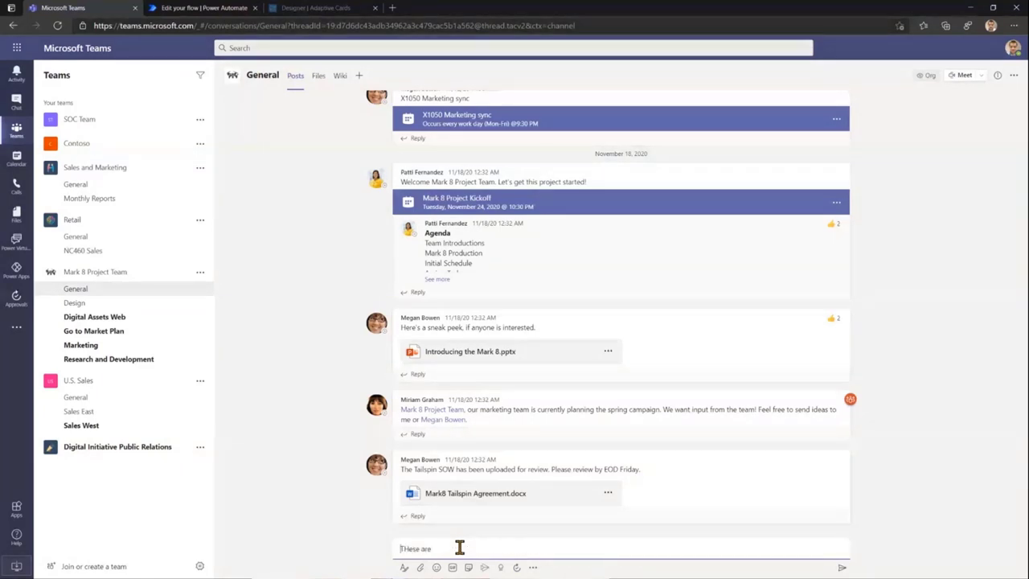
type(" new versions.of PDDD")
key("BackSpace")
type("for re")
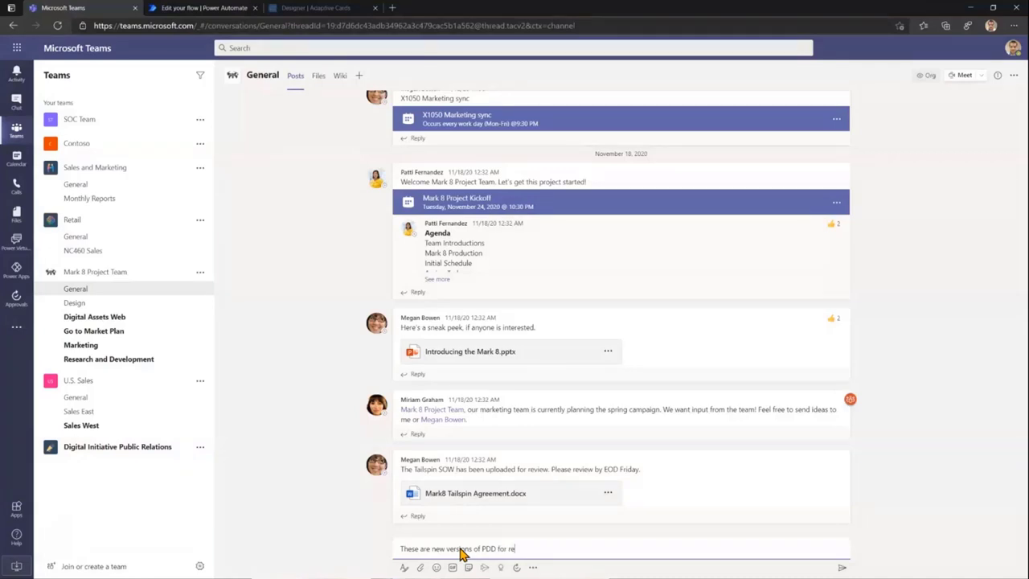
key("BackSpace")
key("BackSpace")
type("approval.")
Step: Attach Test file.docx and Test sheet.xlsx, keeping both copies, and send the post
left_click_drag(202, 475, 536, 553)
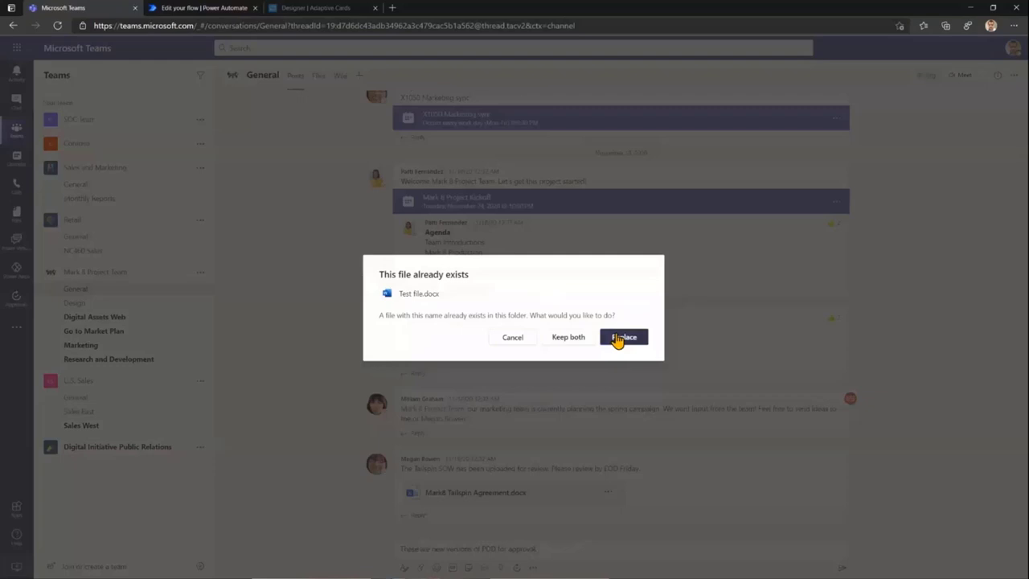
left_click(621, 337)
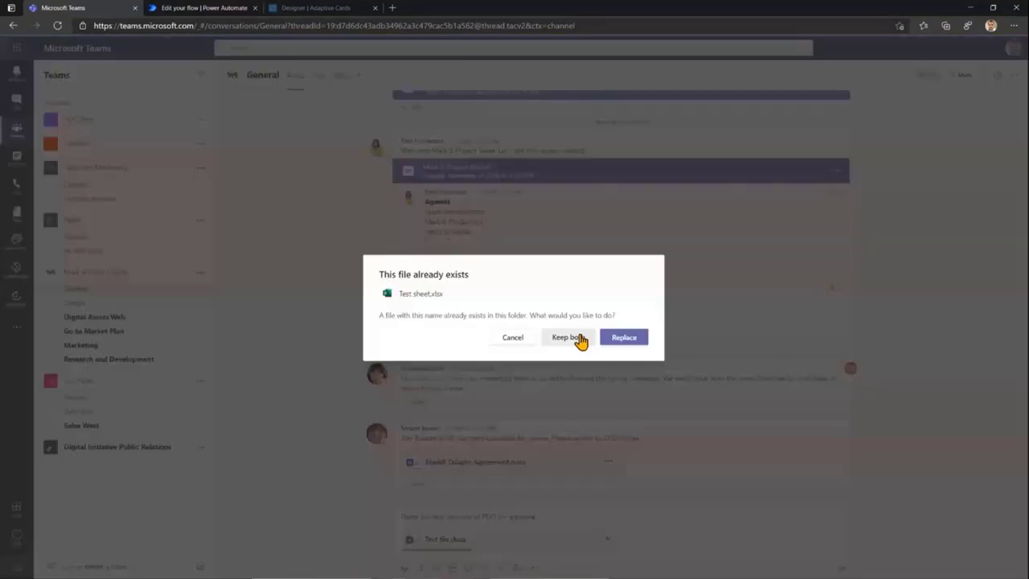
left_click(621, 336)
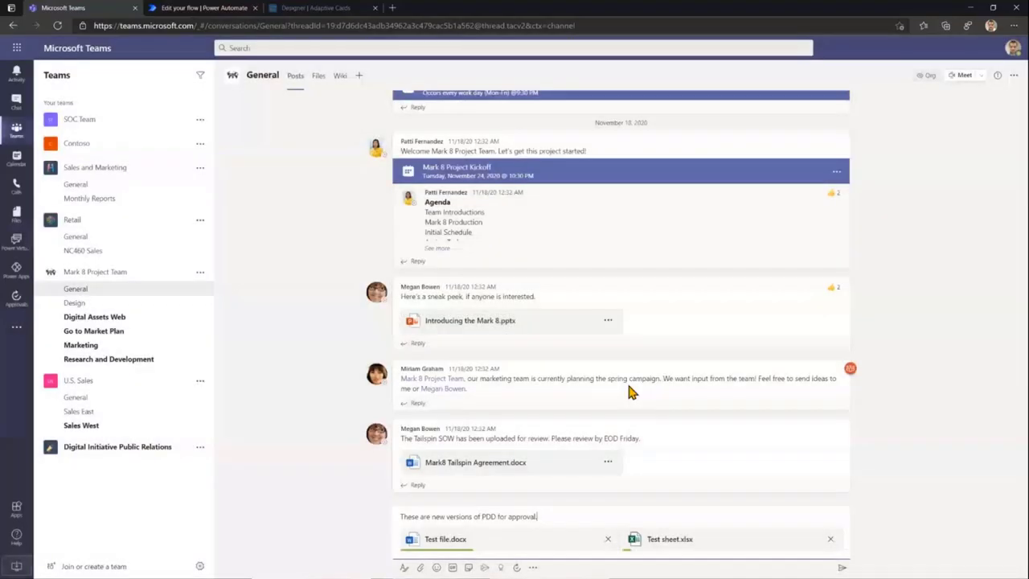
left_click(839, 567)
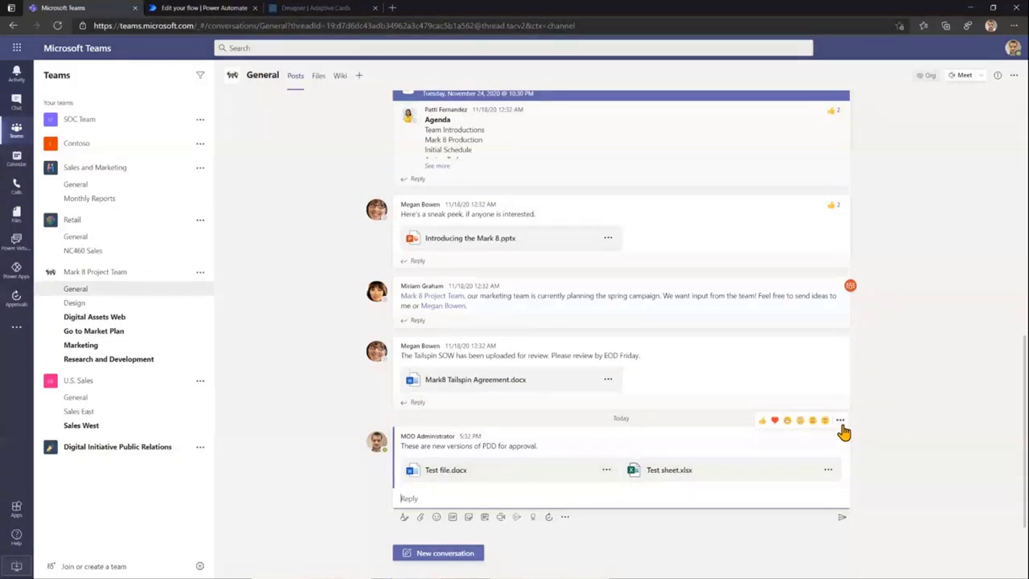
Step: Start a Request approval on the PDD post and fill in the approver's e-mail
left_click(841, 423)
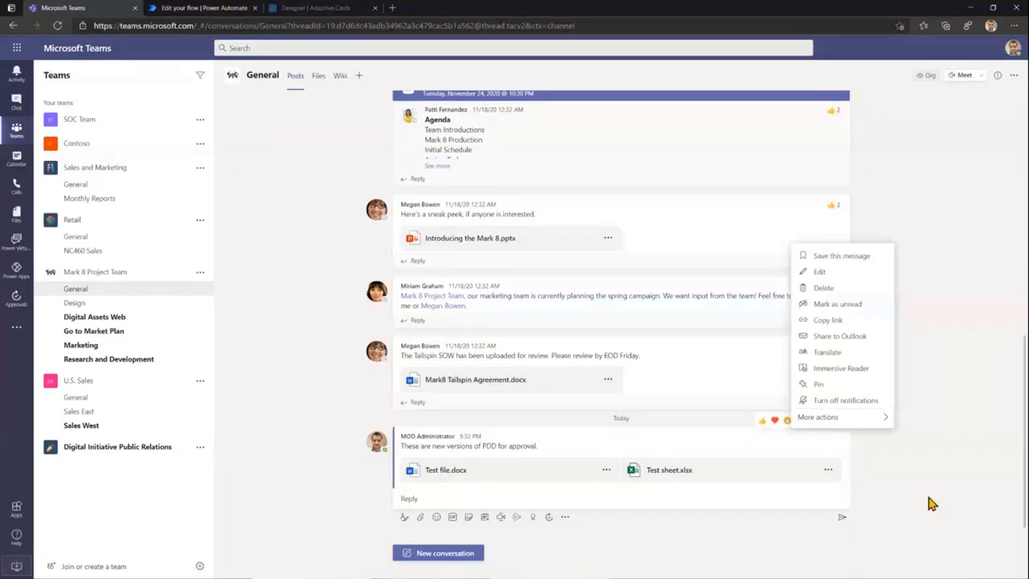
mouse_move(884, 417)
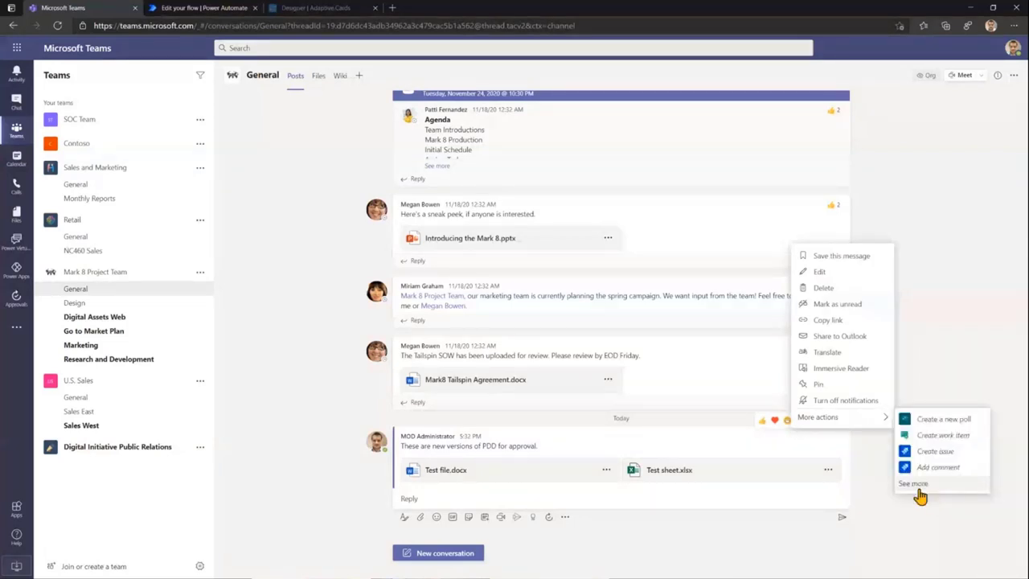
left_click(918, 489)
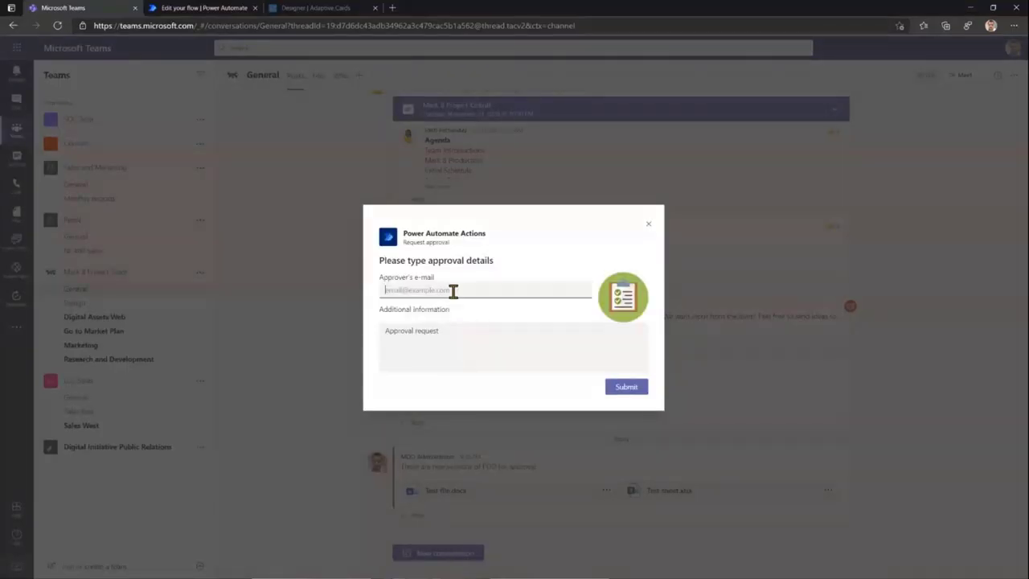
left_click(453, 290)
key("Down")
key("Return")
key("Home")
key("ctrl+shift+Right")
type("adelev")
Step: Add the note 'Please review and approve.' and submit the approval request
left_click(443, 338)
type("Please")
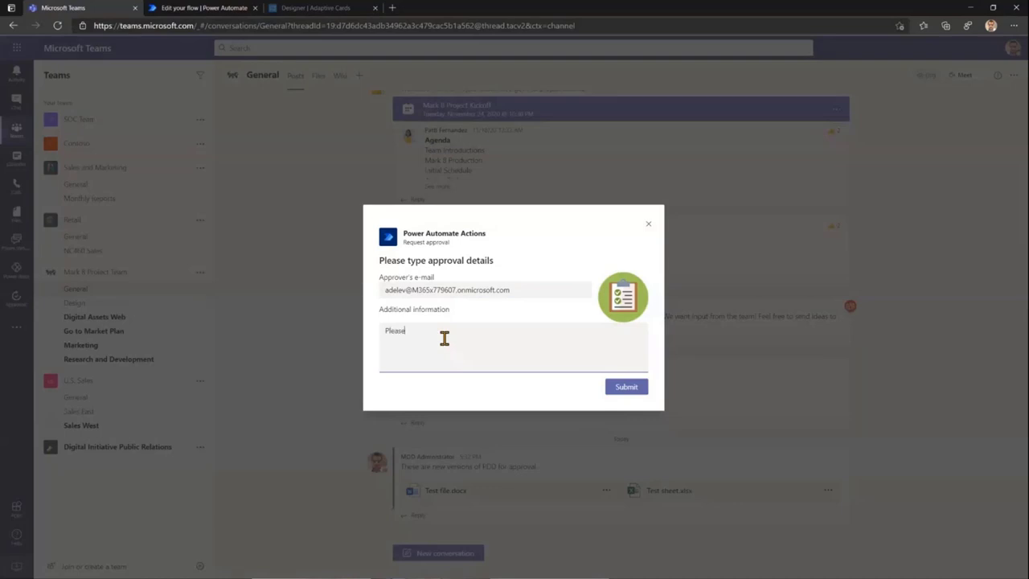
type(" review and approve")
left_click(617, 389)
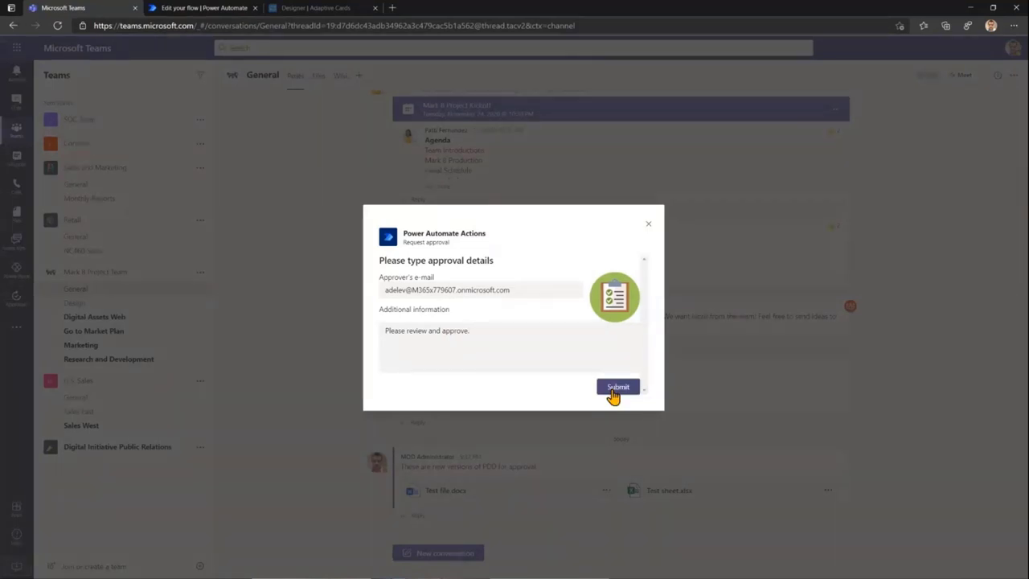
left_click(616, 389)
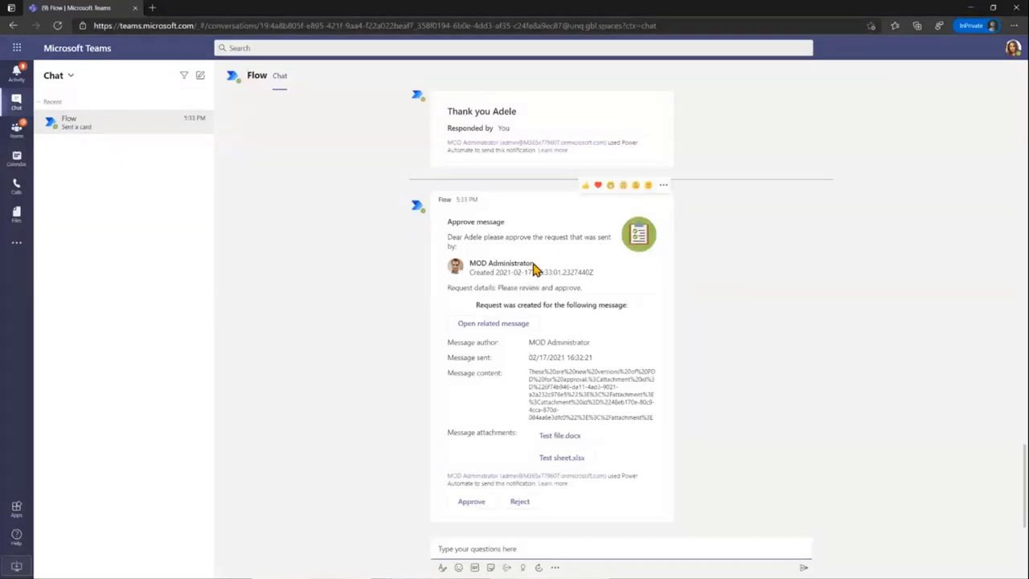
Step: Inspect the approval message details, then open the Flow chat and its attached Test sheet.xlsx
left_click_drag(528, 372, 645, 419)
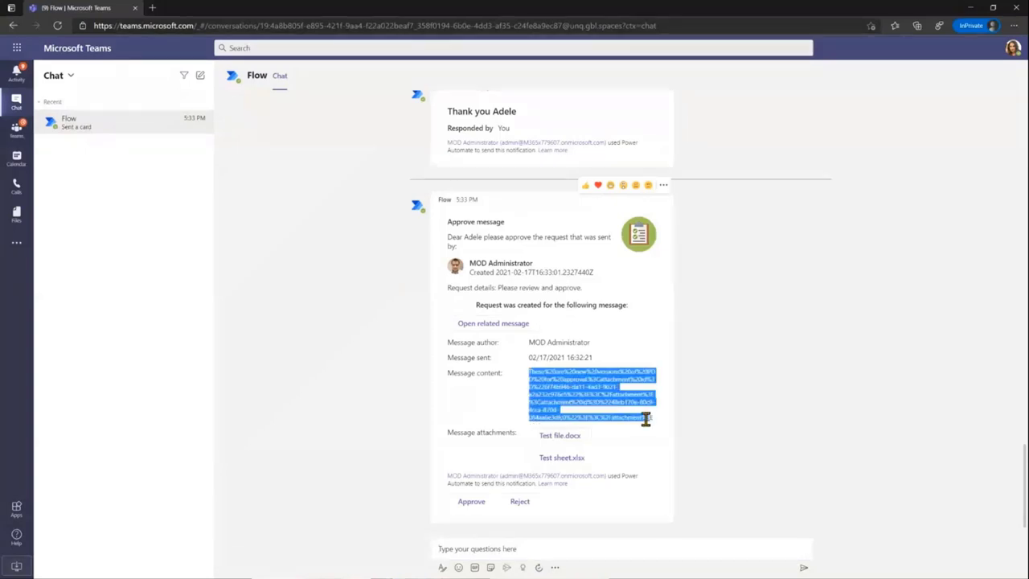
left_click(597, 386)
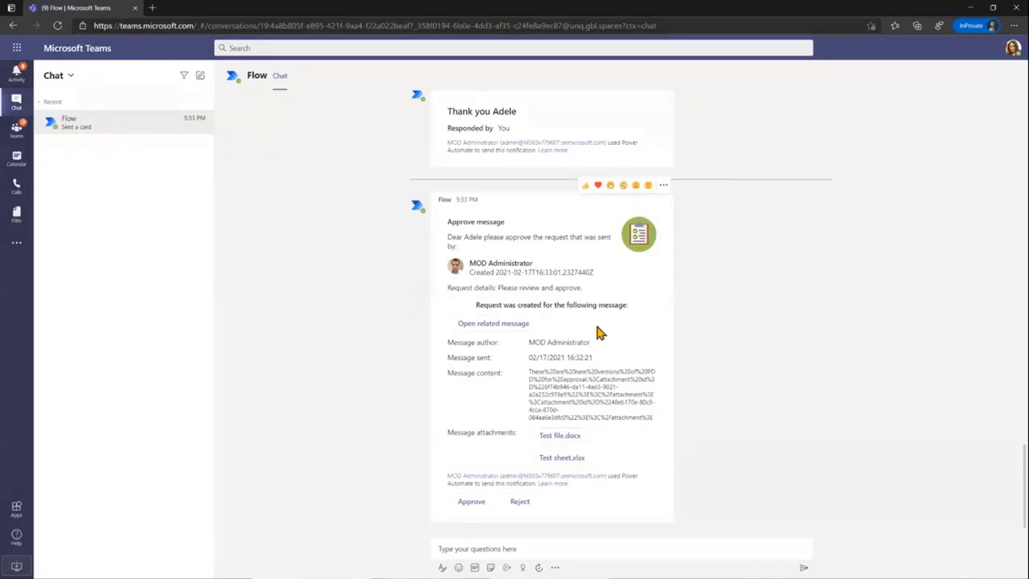
double_click(466, 237)
left_click_drag(470, 258, 558, 282)
left_click(498, 329)
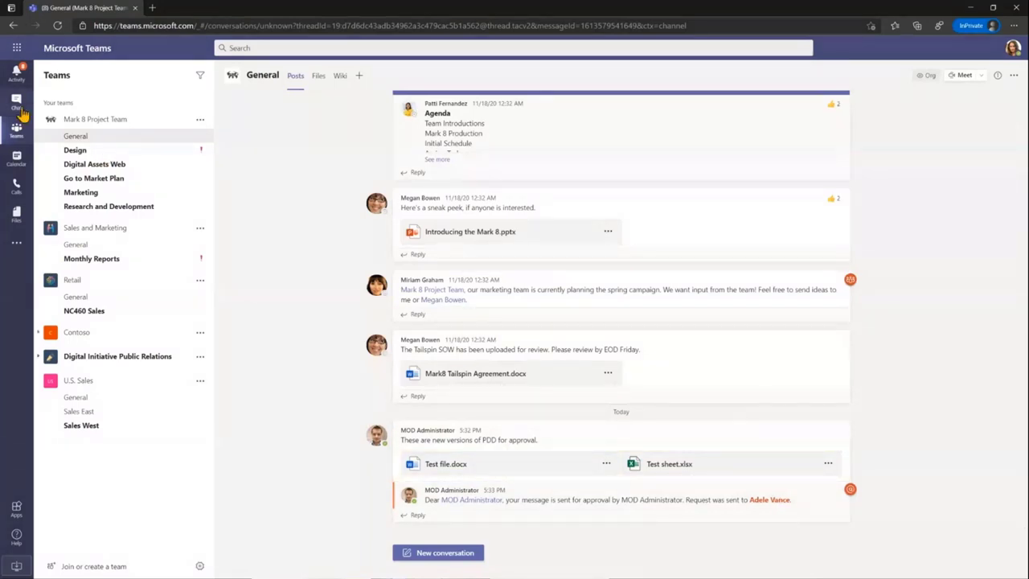
left_click(22, 110)
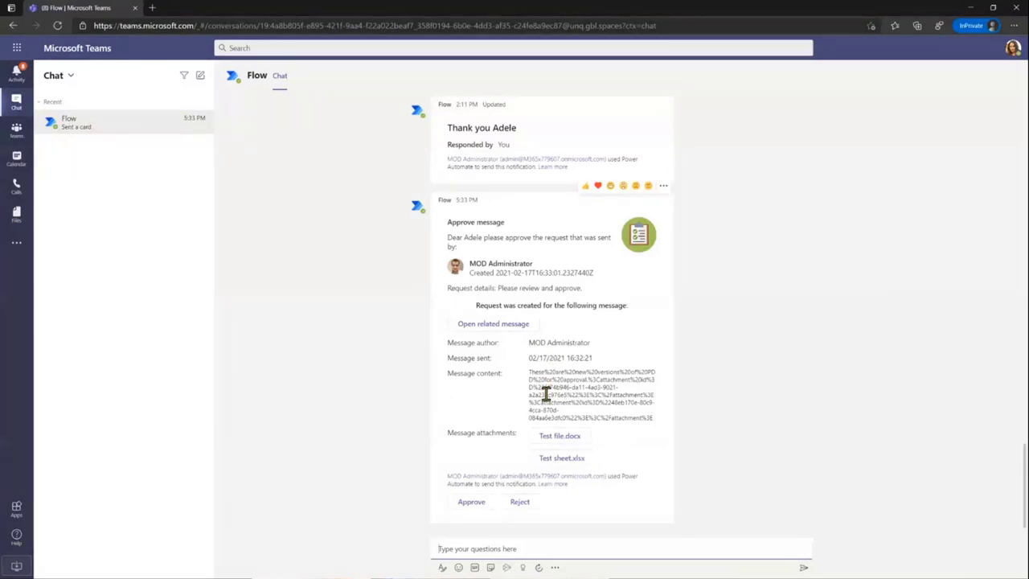
left_click(566, 460)
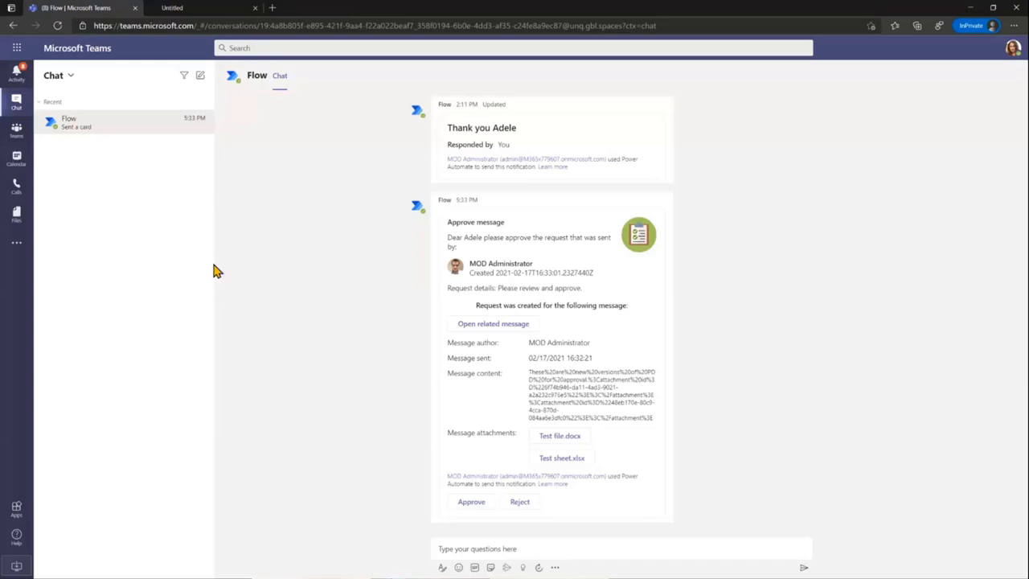
Step: Approve the PDD request on the Flow card with comment 'All fine. I like the updates.'
left_click(466, 500)
type("All fine. I like the updates")
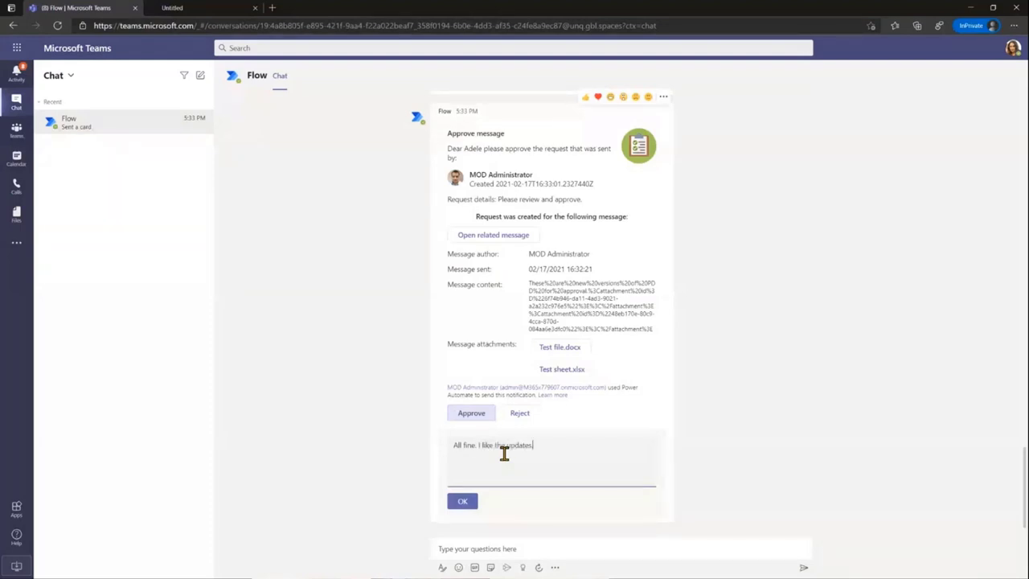
type(".")
left_click(466, 503)
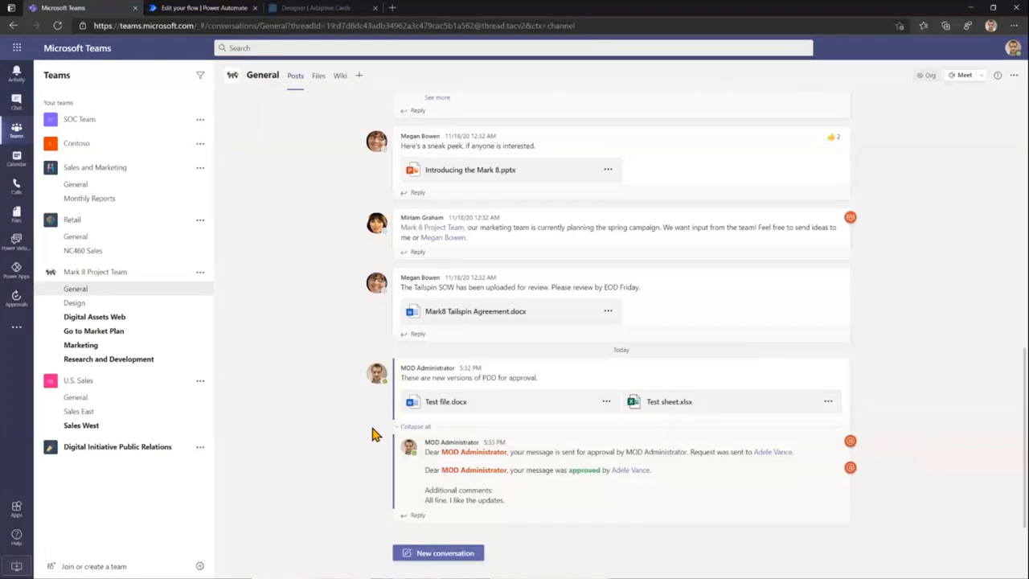
Step: Open the Request approval flow for editing and view the For a selected message trigger's Adaptive Card
left_click(183, 10)
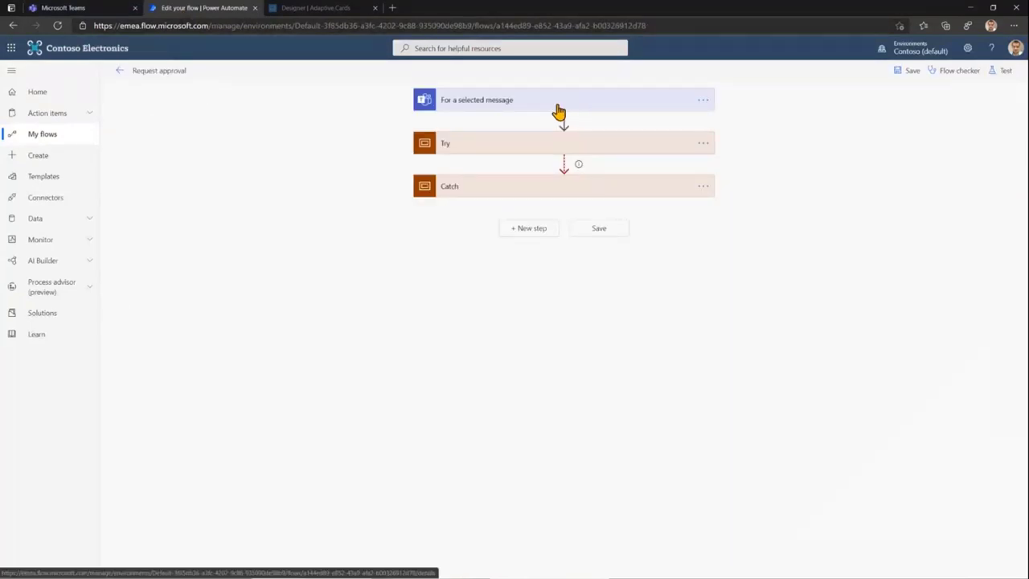
left_click(558, 104)
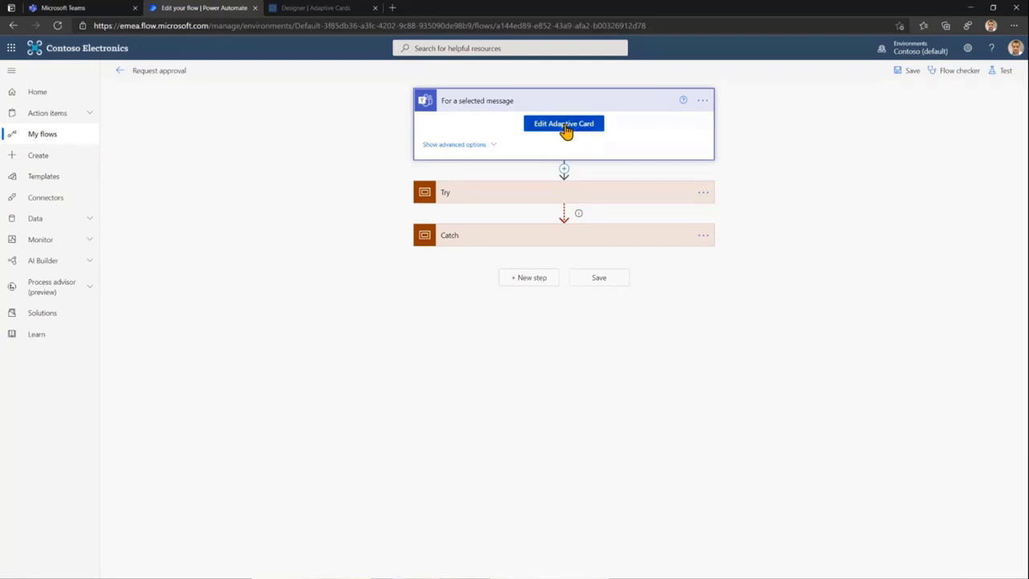
left_click(566, 129)
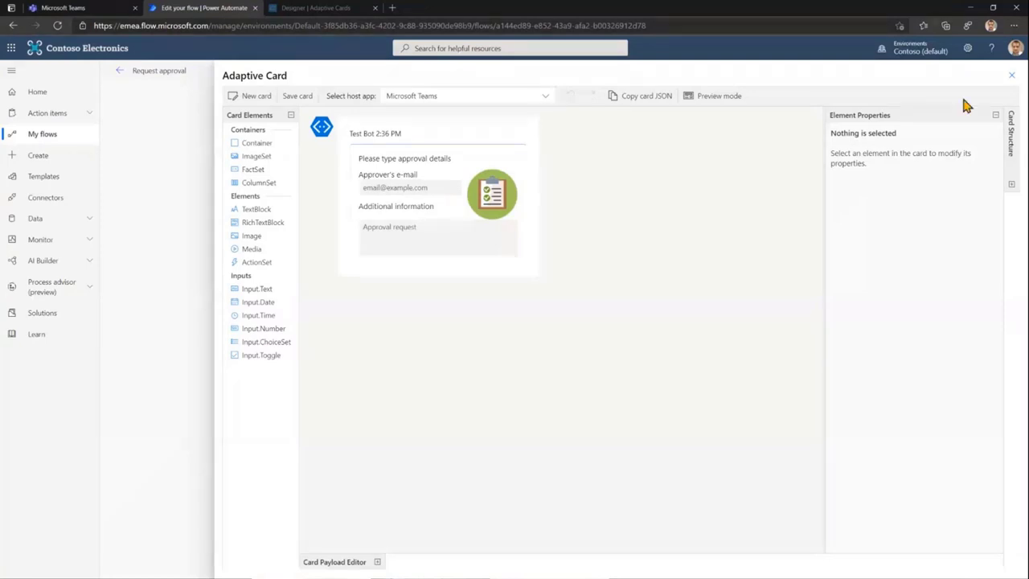
left_click(1010, 75)
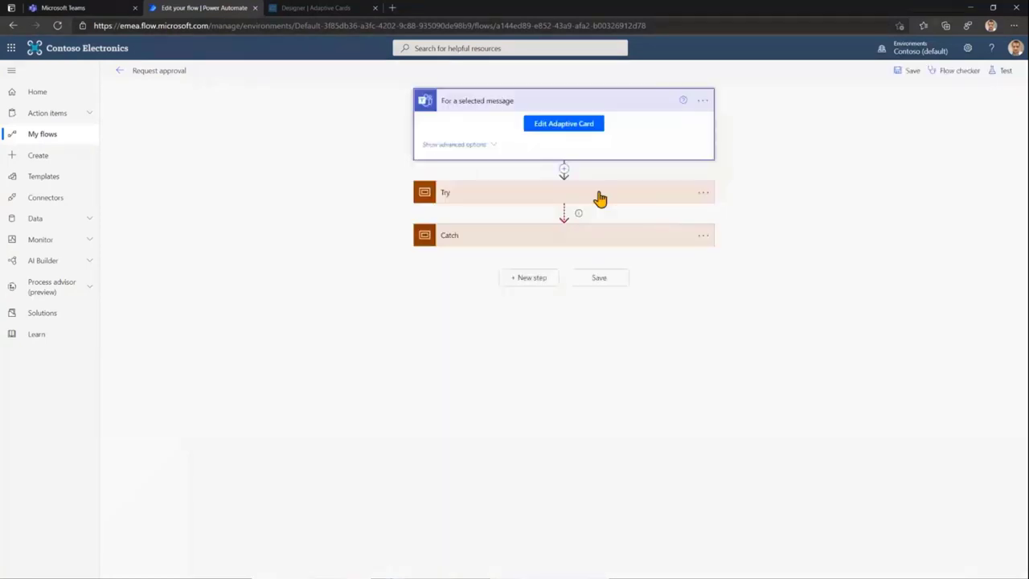
Step: Expand the Try scope, then Post a reply to a message (V2) and Build attachments JSON
left_click(599, 199)
scroll(692, 173, "down", 1)
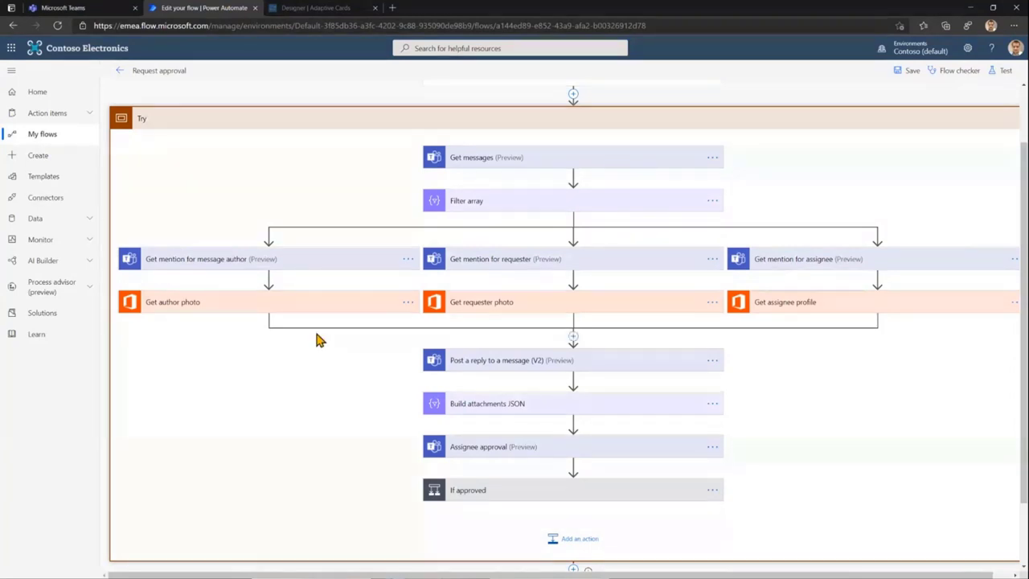
left_click(528, 368)
scroll(590, 314, "down", 3)
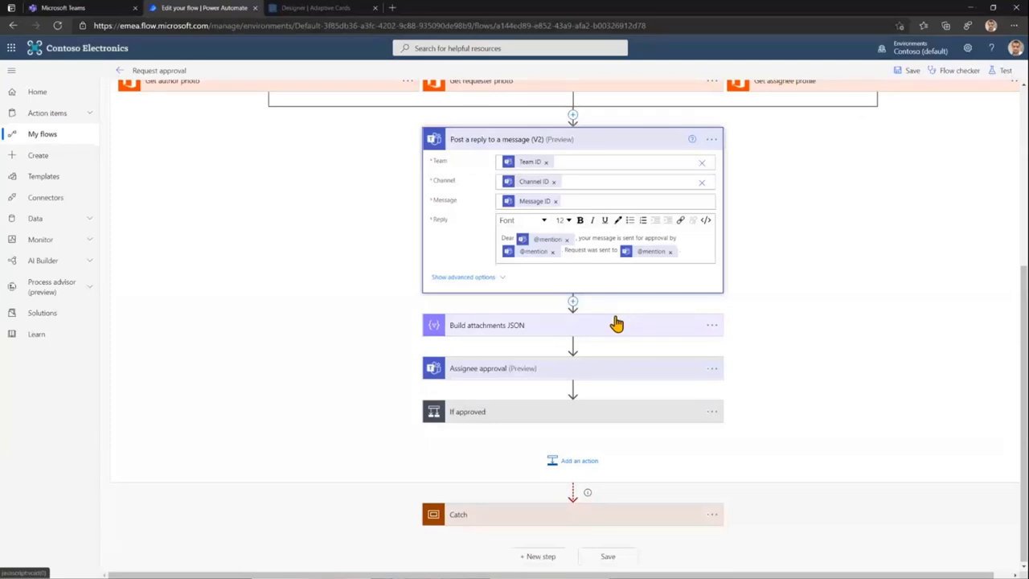
left_click(597, 331)
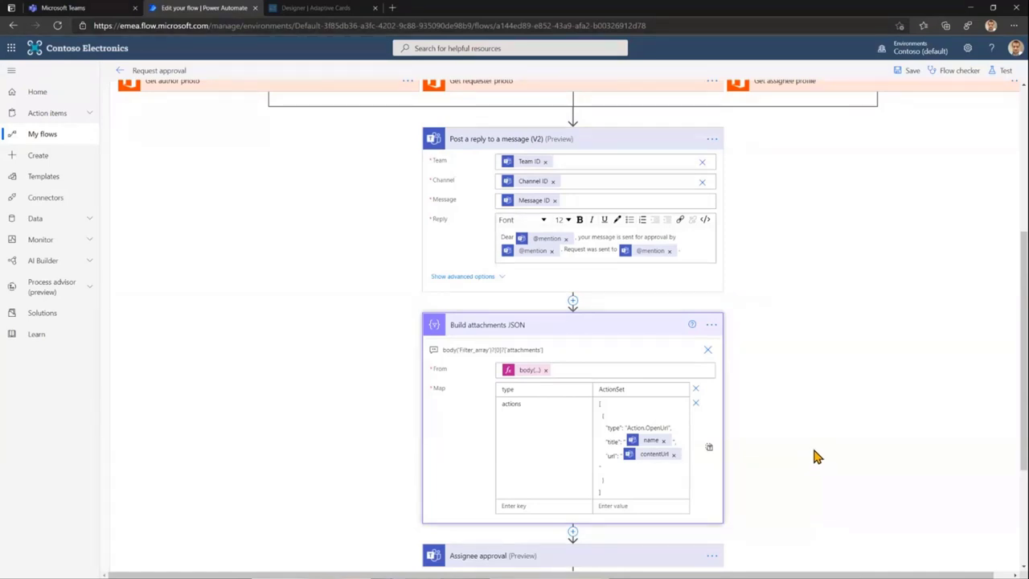
Step: Expand Assignee approval and scroll its message JSON down to the Action.ShowCard Reject block
scroll(816, 456, "down", 2)
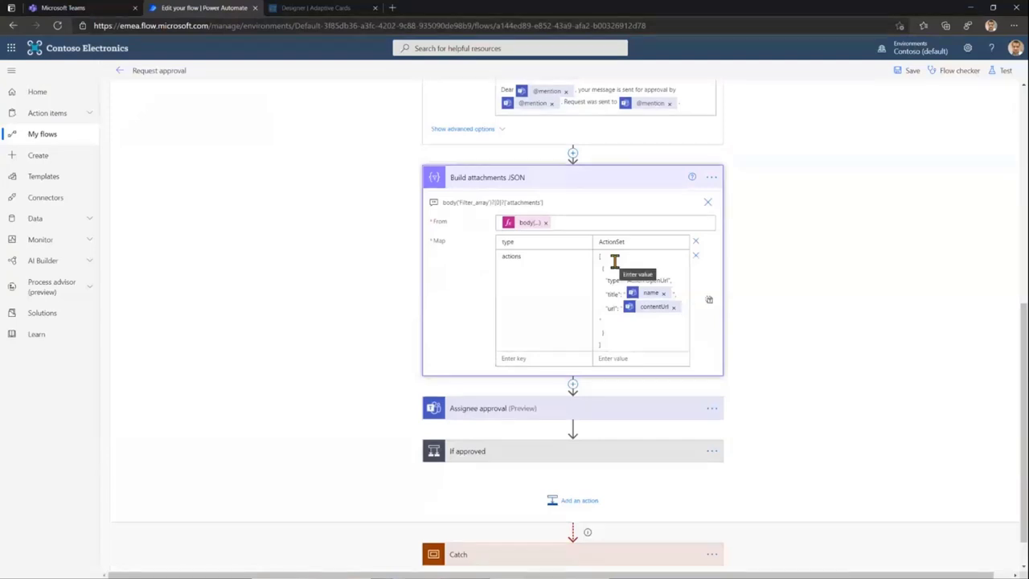
left_click(542, 408)
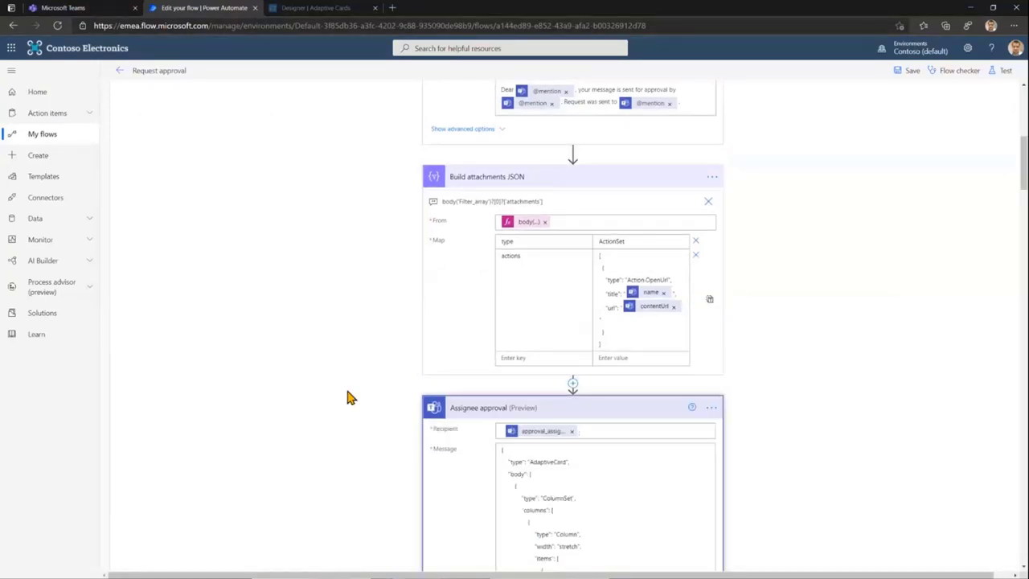
scroll(347, 397, "down", 4)
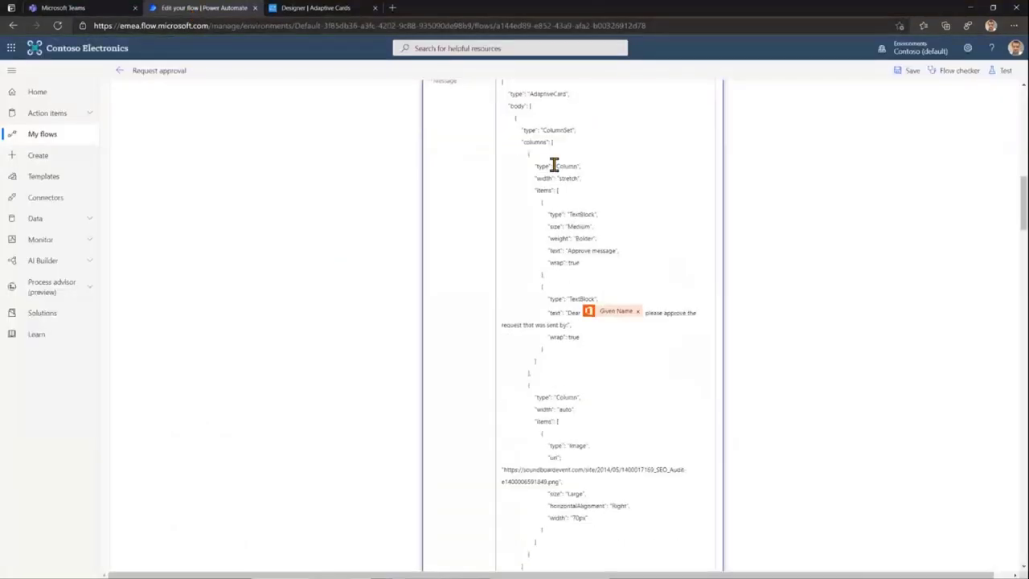
scroll(559, 269, "down", 2)
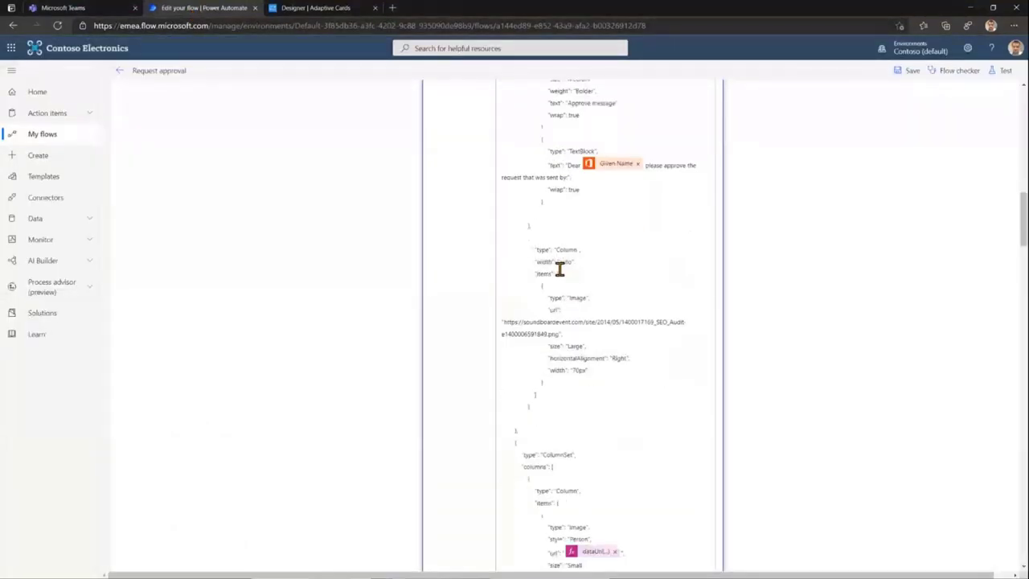
scroll(559, 269, "down", 10)
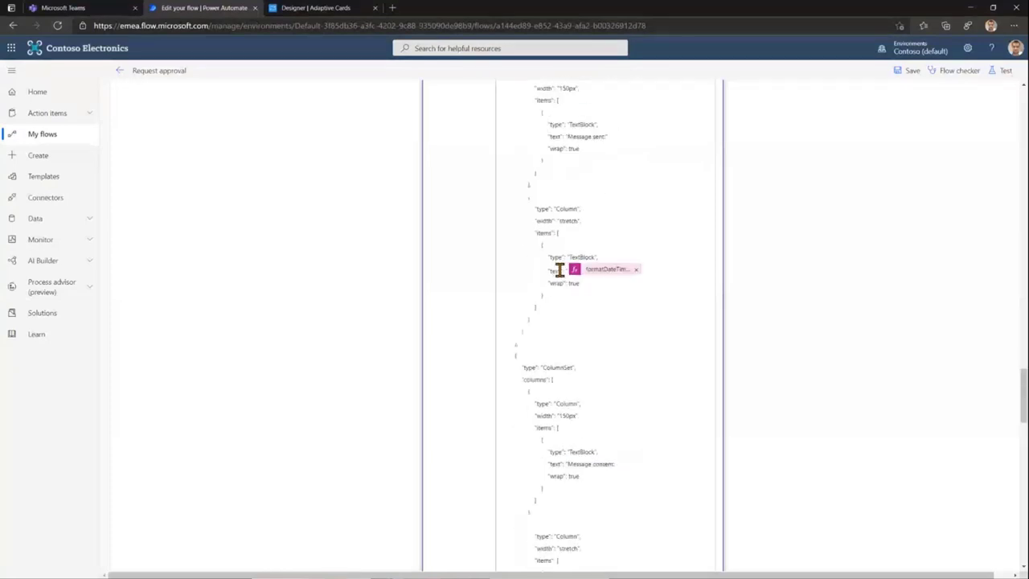
scroll(559, 270, "down", 10)
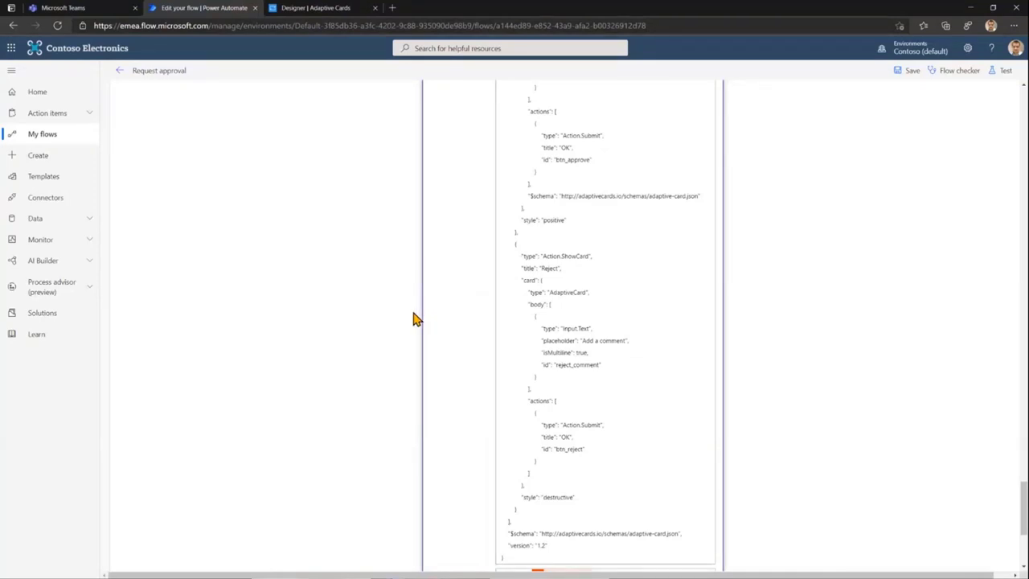
scroll(505, 237, "down", 3)
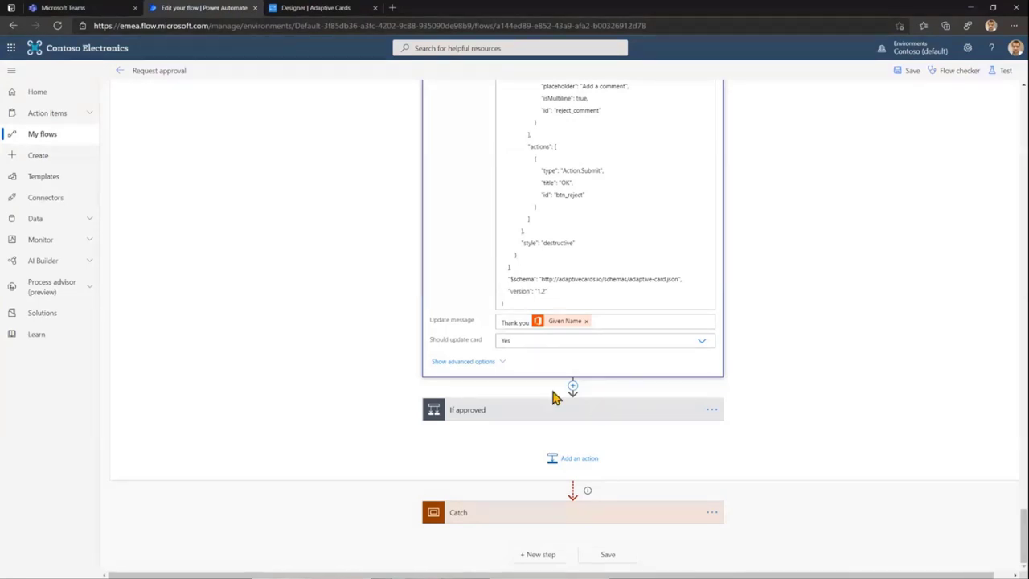
Step: Expand the If approved condition, inspect its expression, and open the If yes reply step
left_click(554, 406)
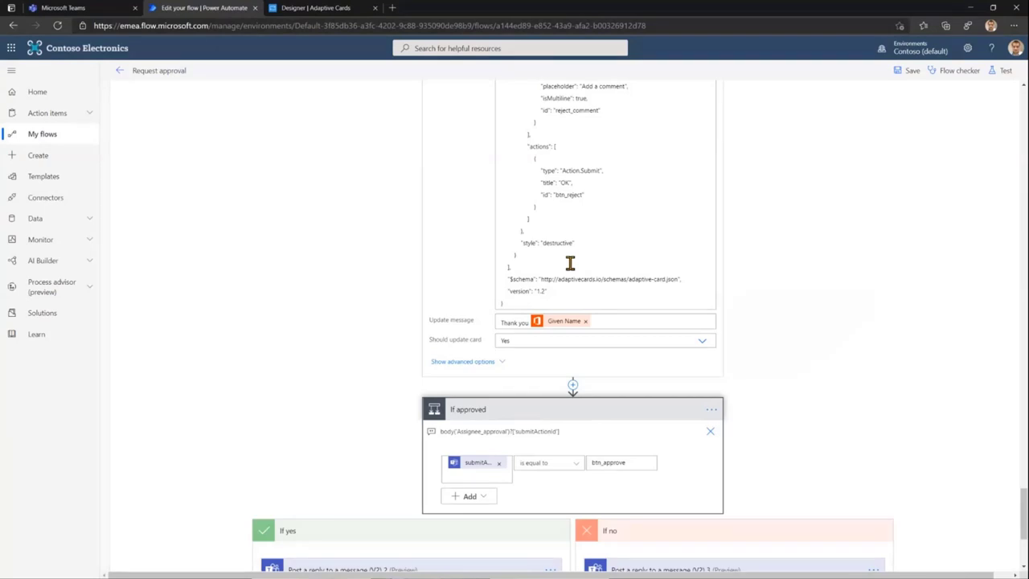
scroll(626, 297, "down", 1)
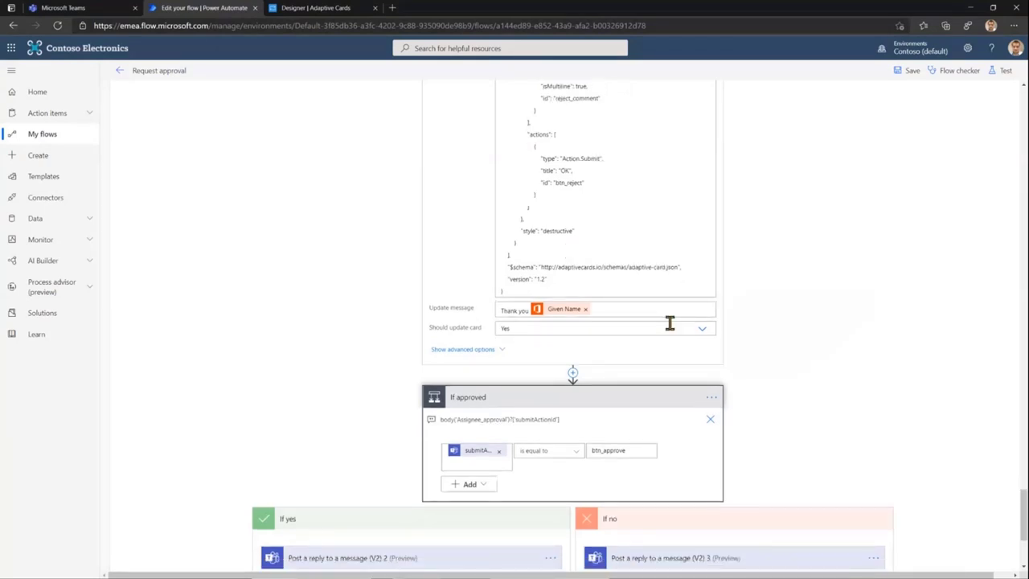
scroll(670, 322, "down", 2)
left_click(501, 399)
scroll(723, 401, "down", 1)
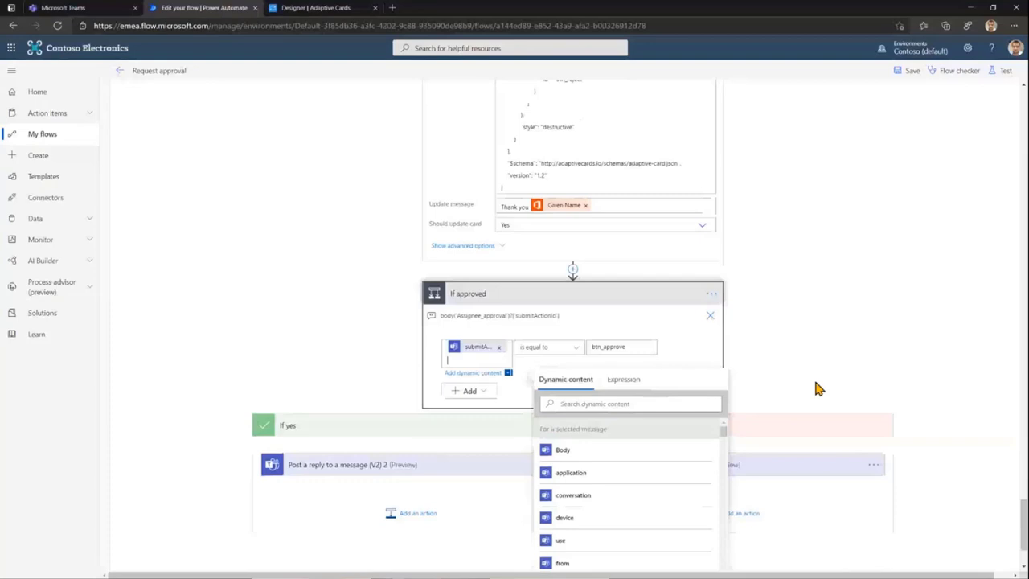
scroll(718, 407, "down", 1)
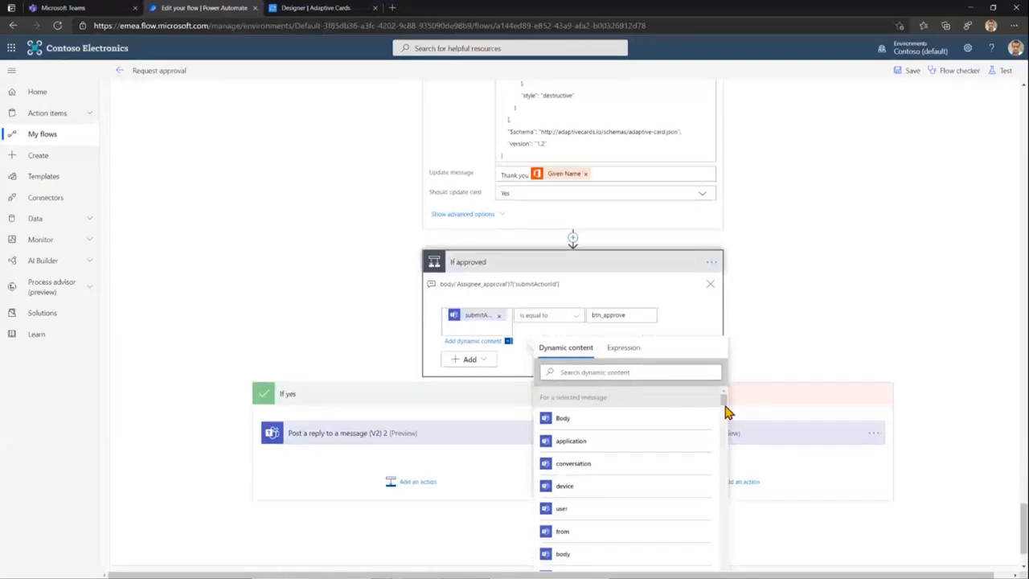
scroll(725, 412, "down", 1)
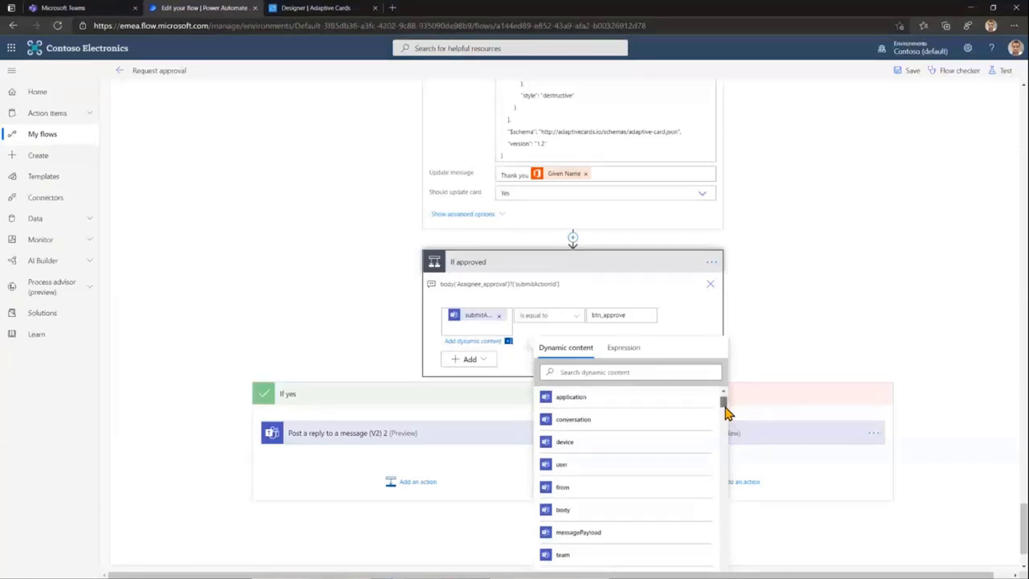
left_click_drag(725, 412, 565, 292)
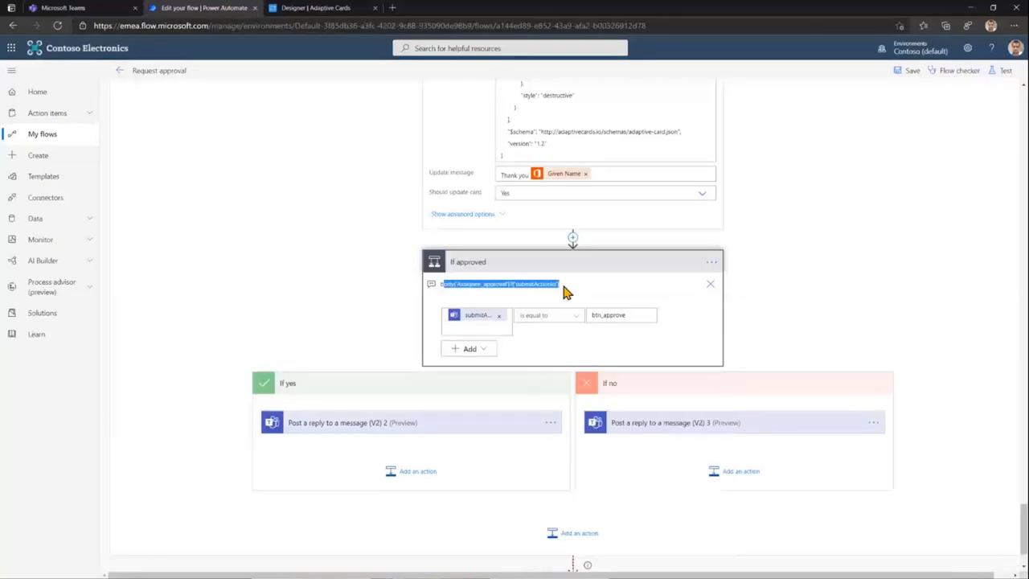
left_click(572, 296)
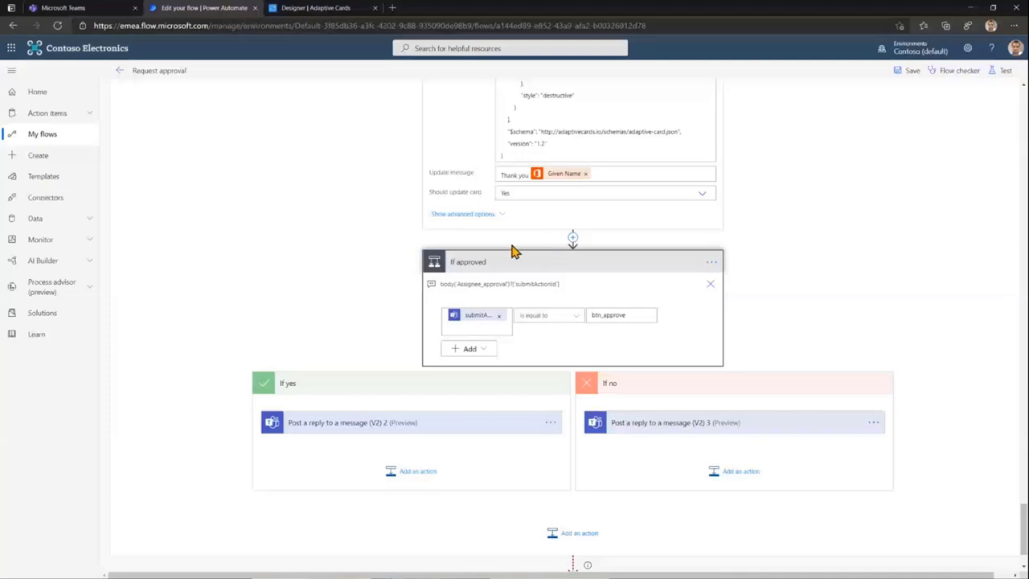
left_click(436, 424)
scroll(450, 393, "down", 2)
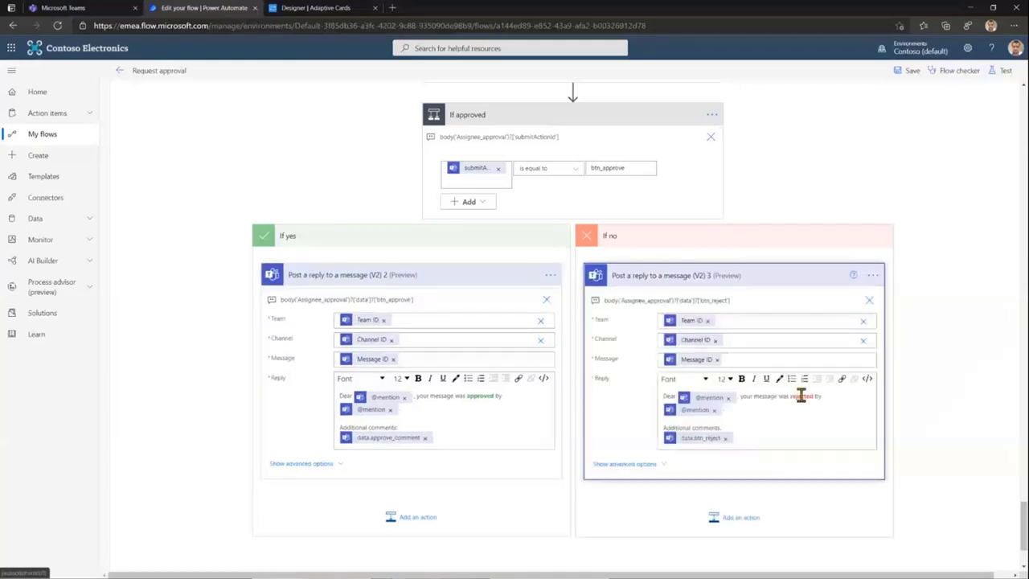
Step: Switch to the Microsoft Teams browser tab
left_click(103, 13)
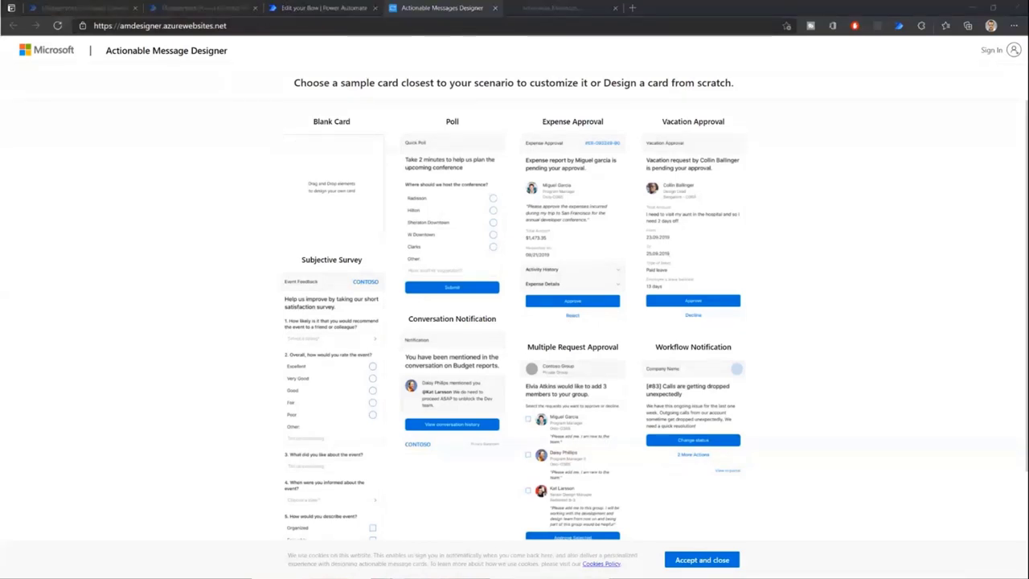
Step: Return to the browser showing the Handle approval response flow's details and 28-day run history
left_click(207, 157)
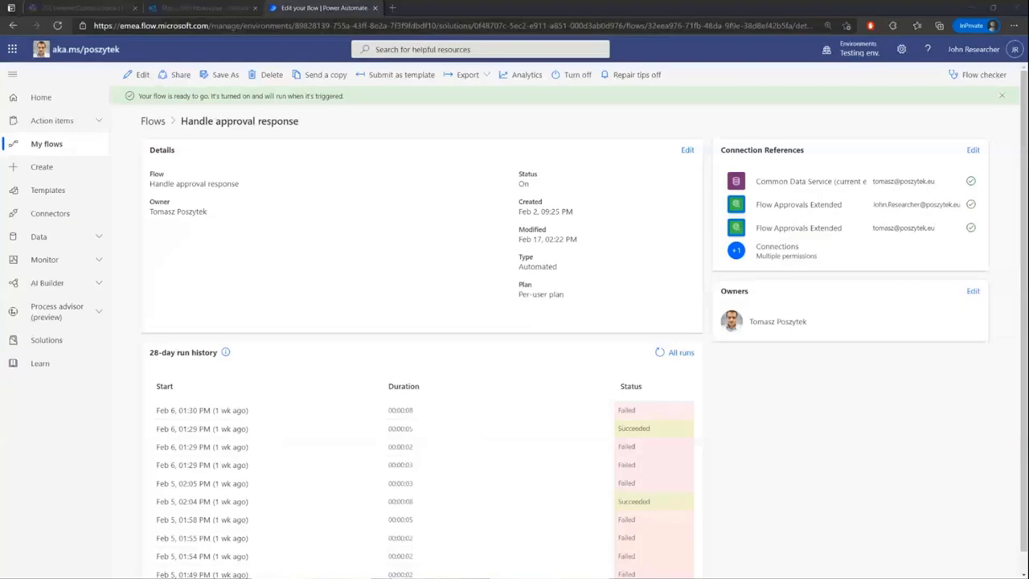
Step: In the Adaptive Cards designer, inspect the Set due date panel's OK submit action and its empty Id
key("alt+Tab")
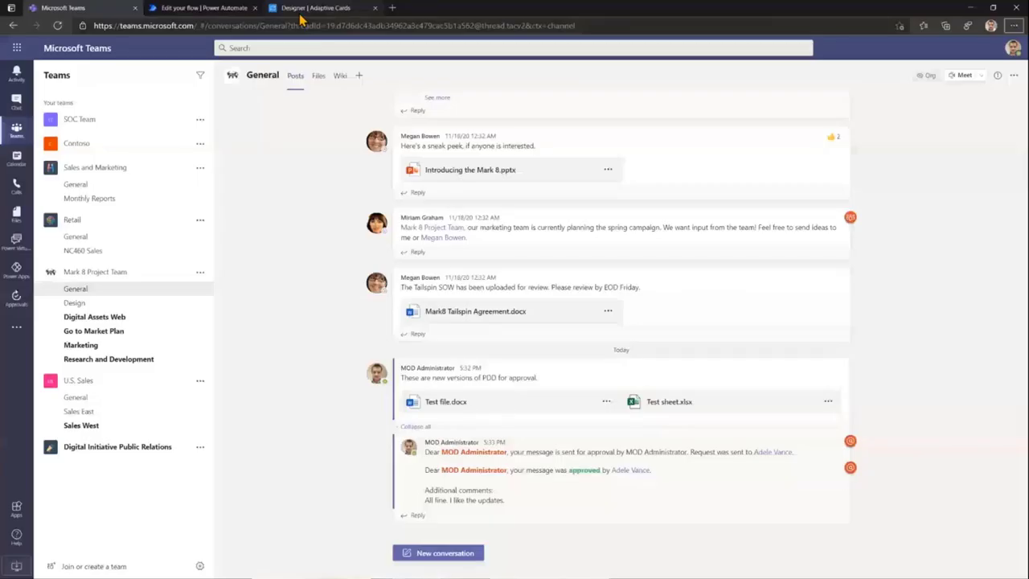
left_click(300, 11)
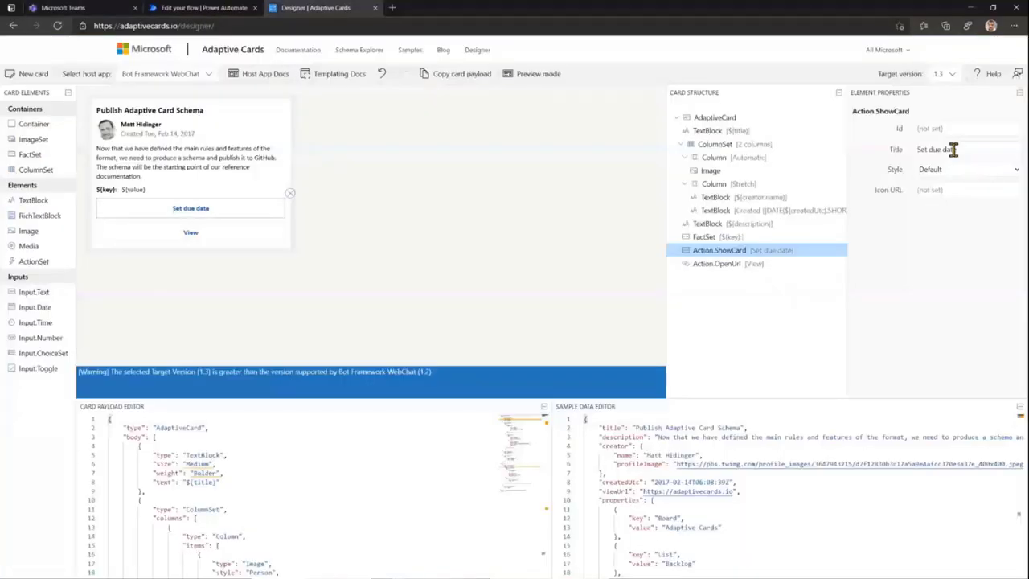
left_click(953, 149)
left_click(254, 253)
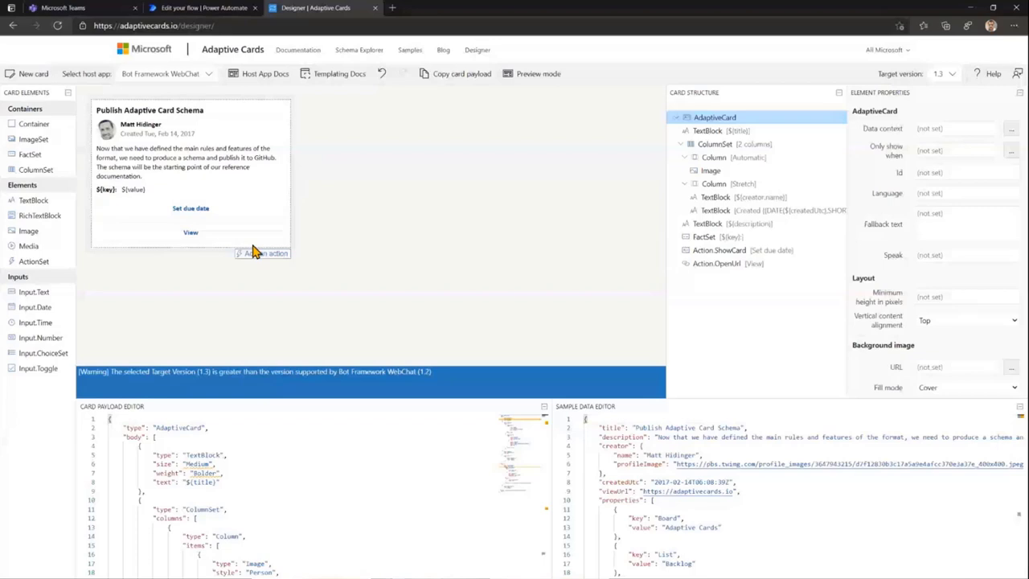
left_click(254, 253)
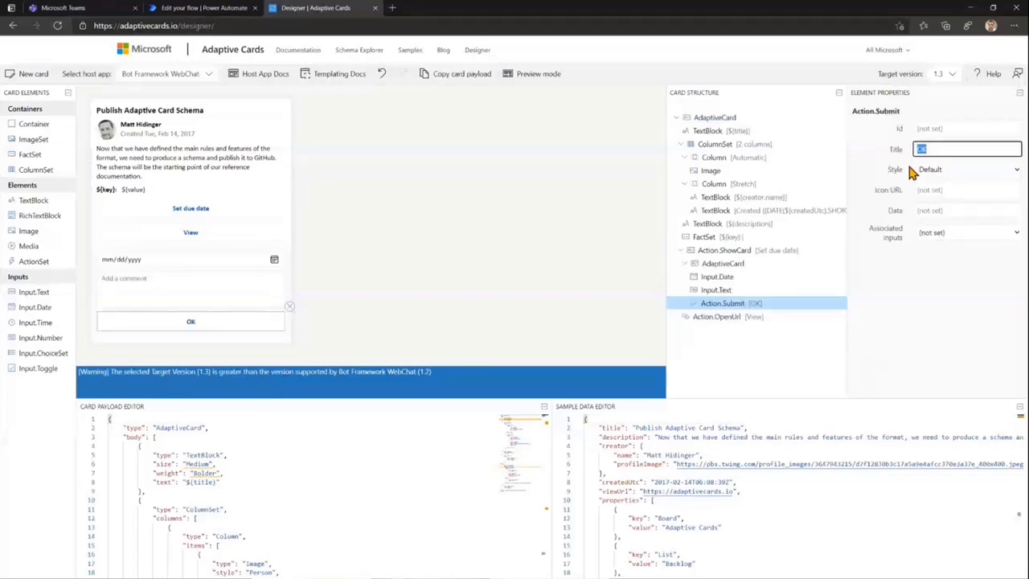
left_click(949, 127)
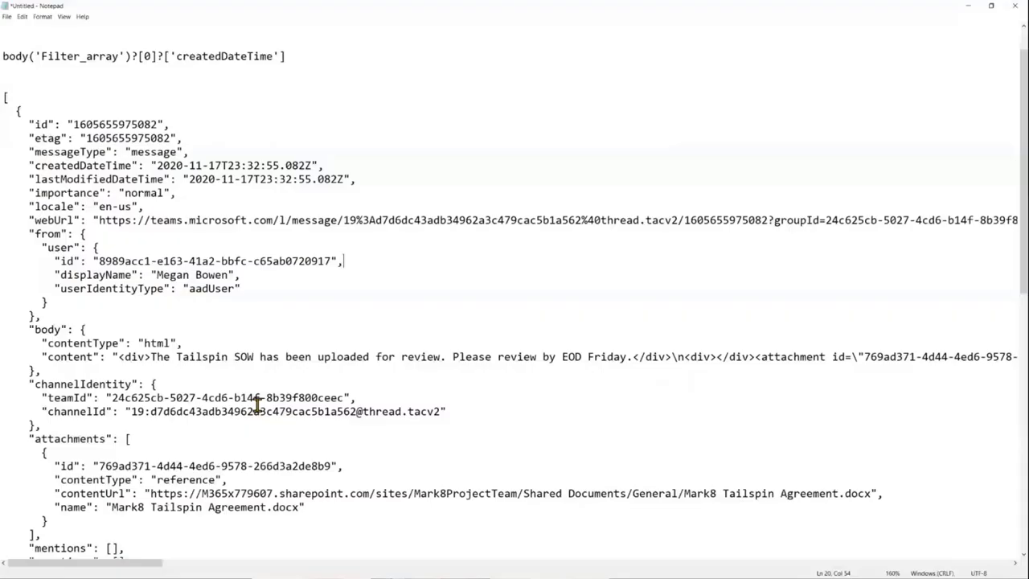
Step: Review the response JSON's responder details and approve-comment data, then return to the Adaptive Cards Designer
scroll(258, 404, "down", 10)
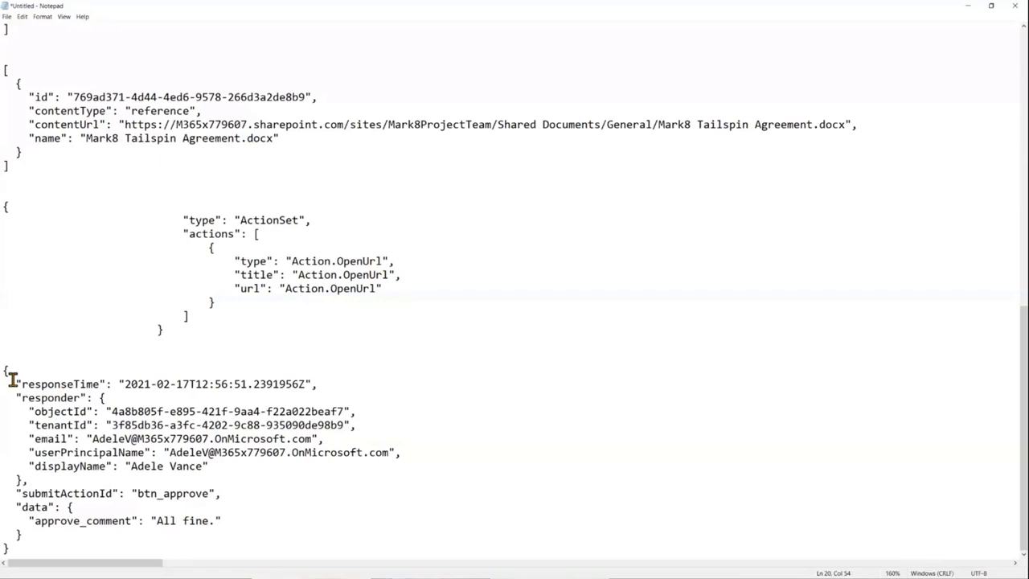
left_click_drag(12, 380, 35, 500)
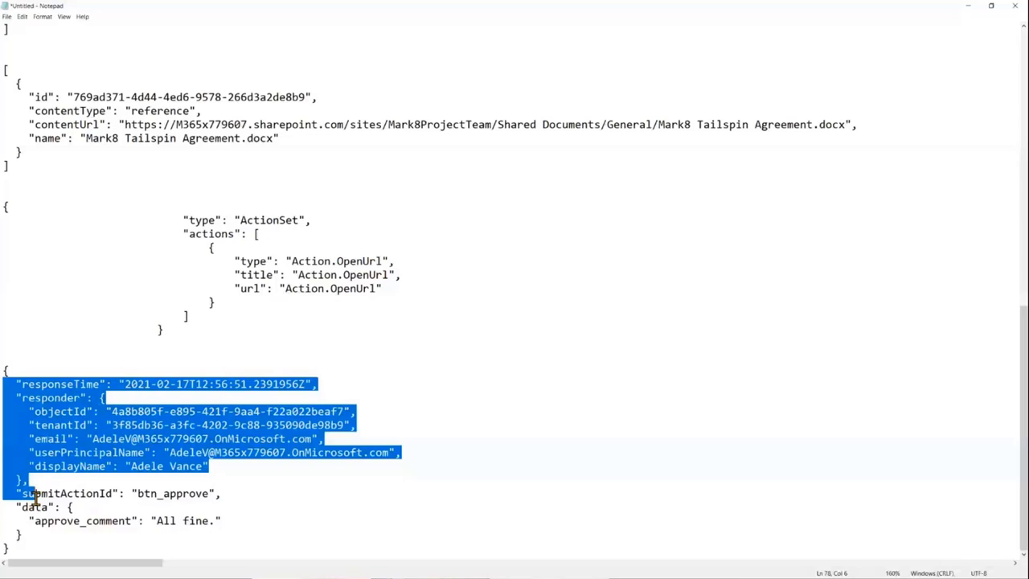
left_click_drag(22, 506, 58, 535)
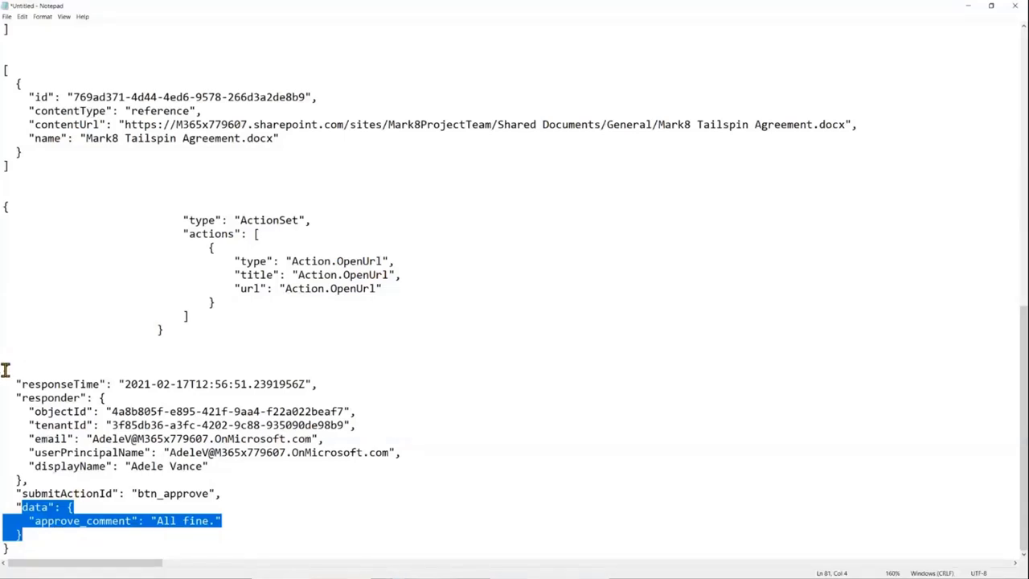
left_click_drag(5, 370, 37, 544)
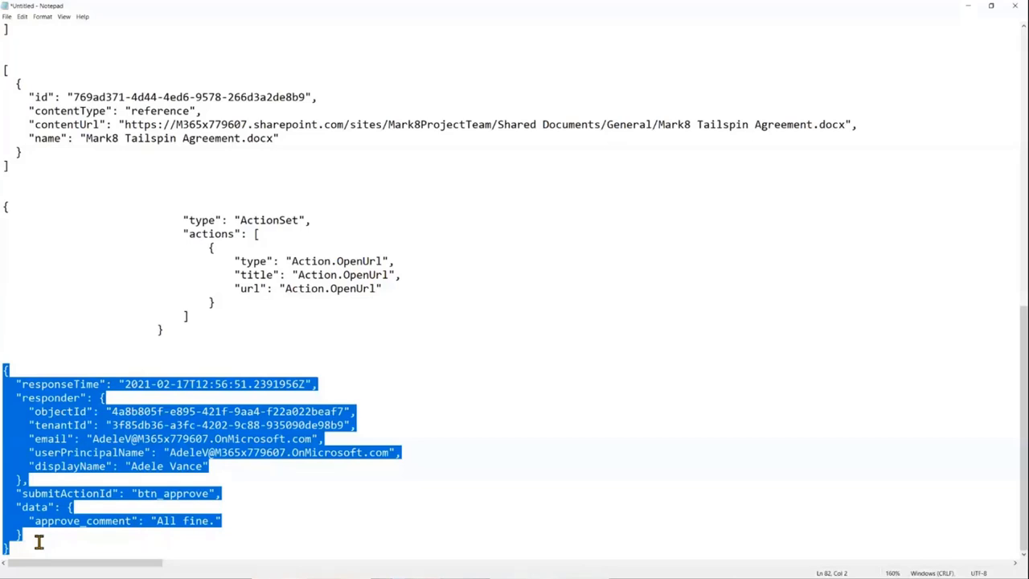
key("alt+Tab")
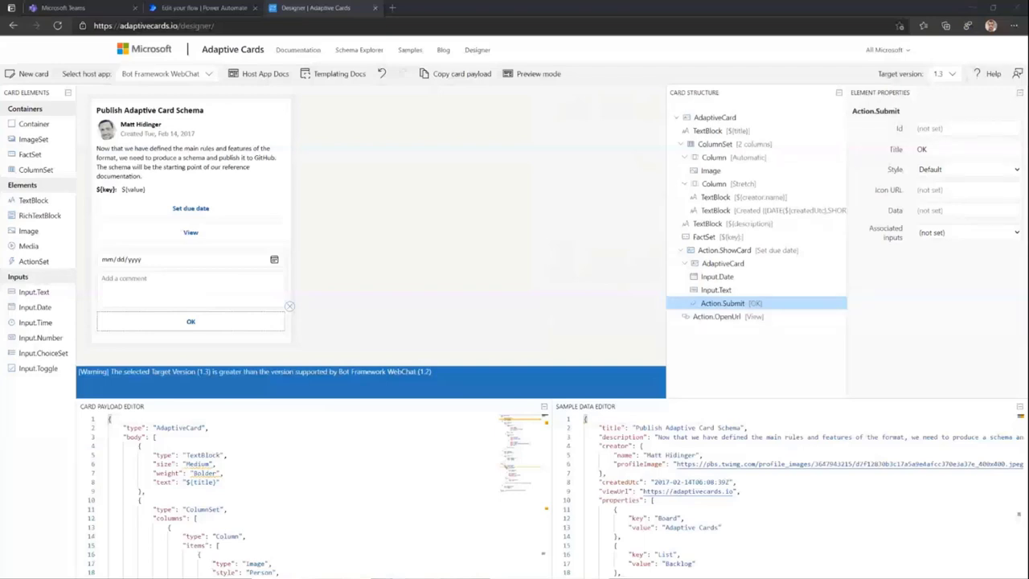
Step: Switch to the Actionable Message Designer window showing the Expense Approval and Blank Card samples
key("alt+Tab")
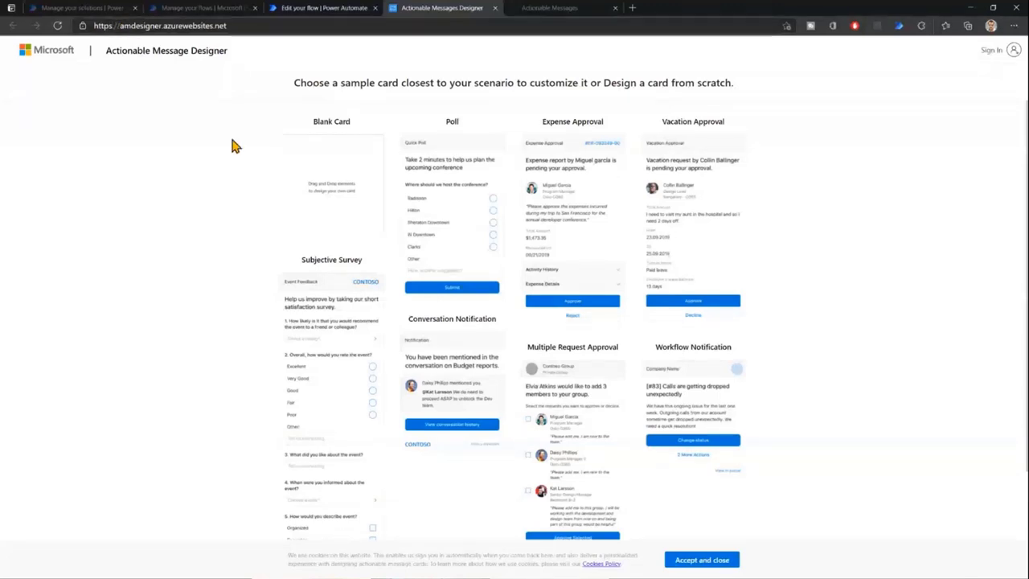
Step: Load the Expense Approval sample, preview it on mobile and desktop, and send it
left_click(602, 195)
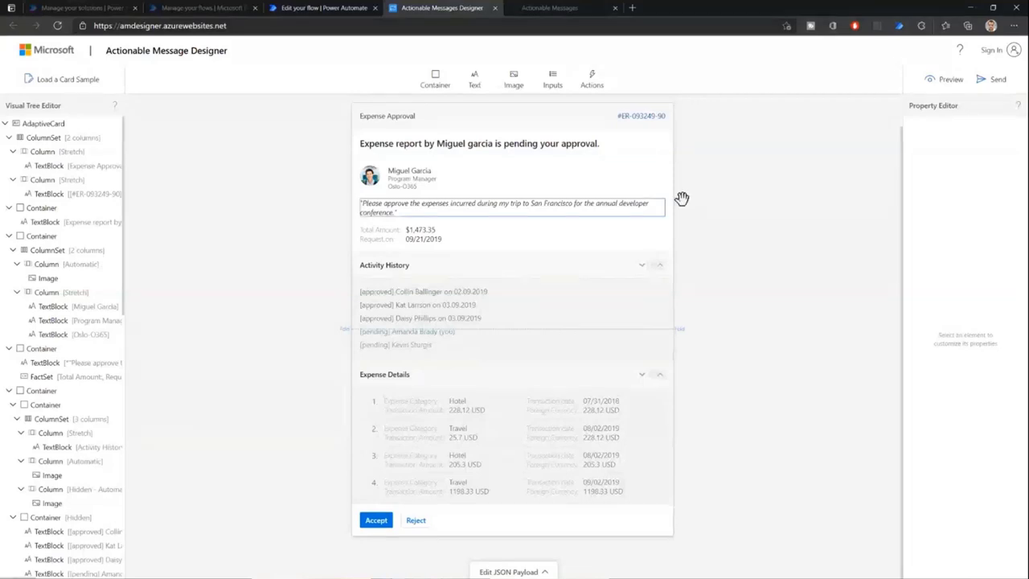
left_click(932, 84)
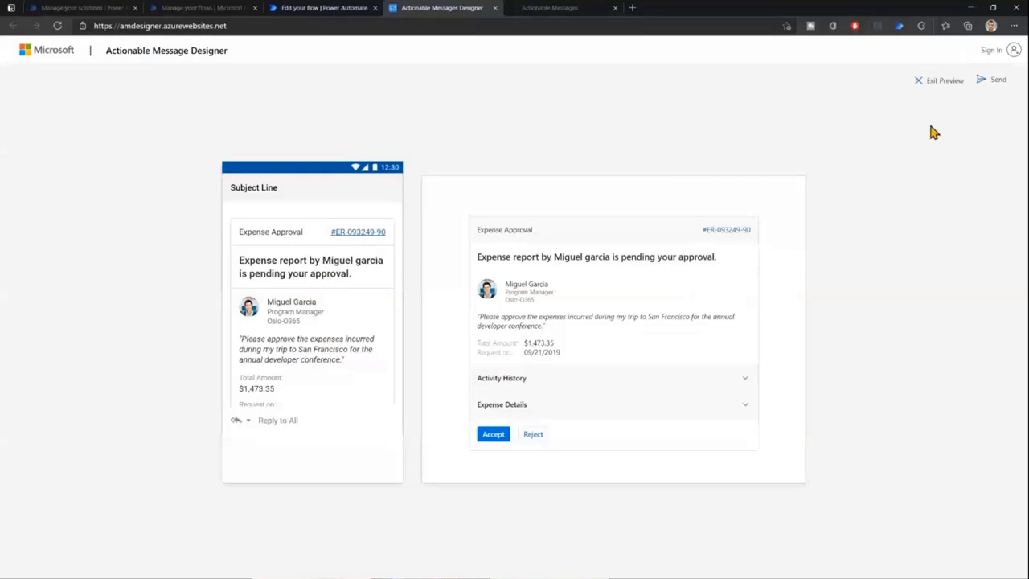
left_click(999, 83)
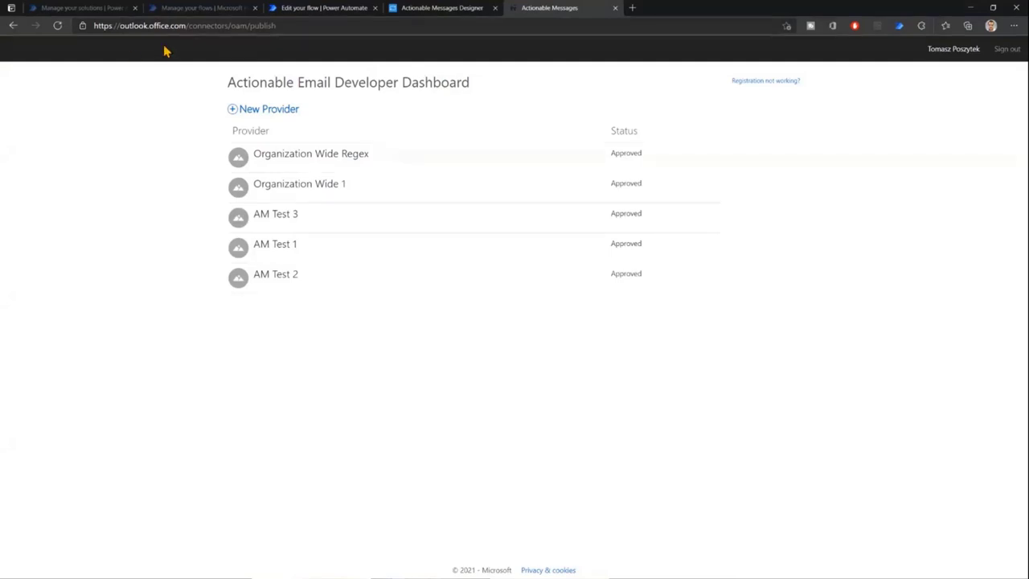
Step: Start a New Provider registration, review its fields, and bring up saved Target URL entries
left_click(283, 110)
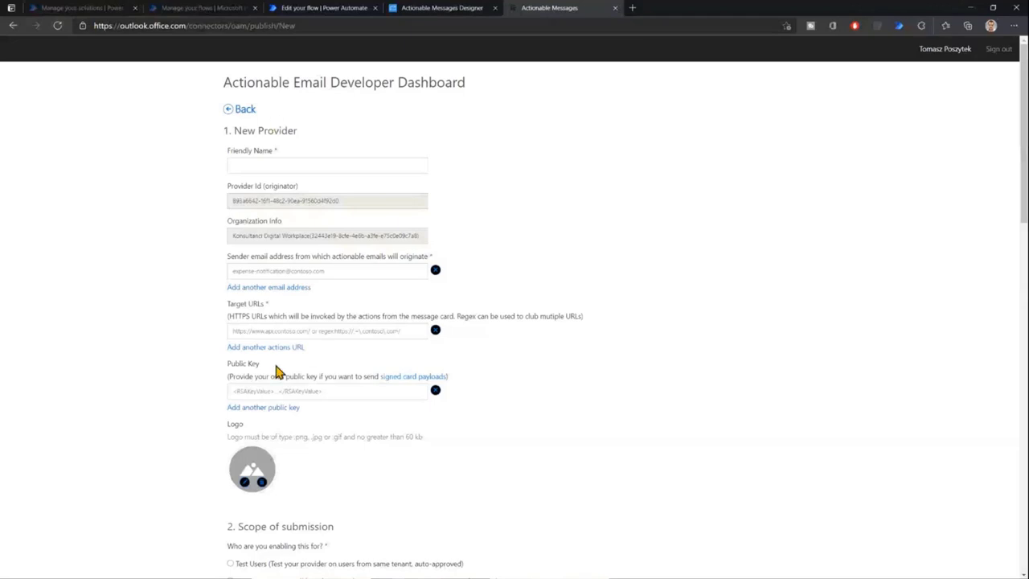
scroll(276, 371, "down", 2)
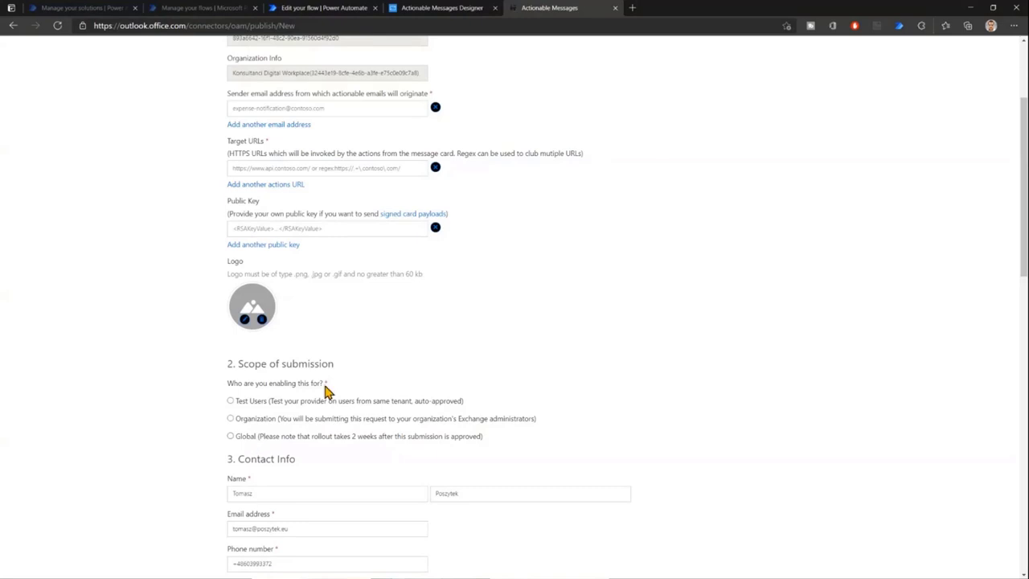
scroll(325, 392, "up", 2)
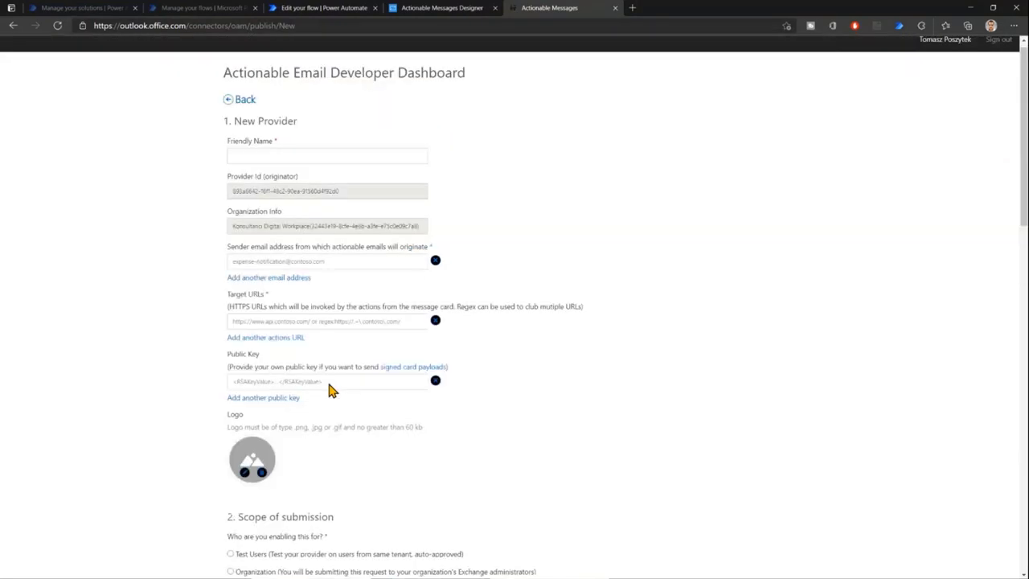
left_click(240, 330)
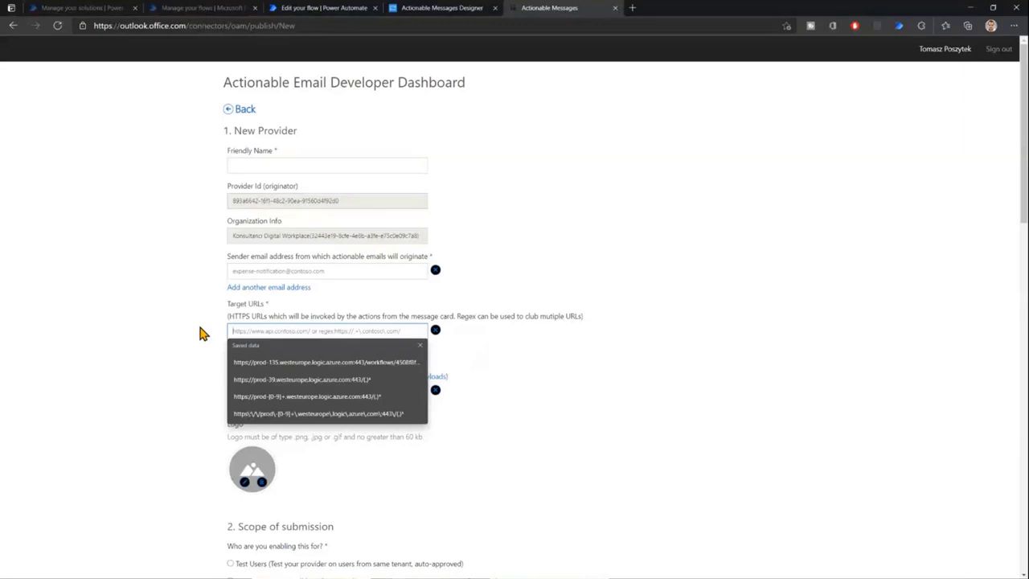
Step: Fill Target URLs with the saved prod-39 westeurope logic.azure.com address and select the Provider Id
left_click(302, 378)
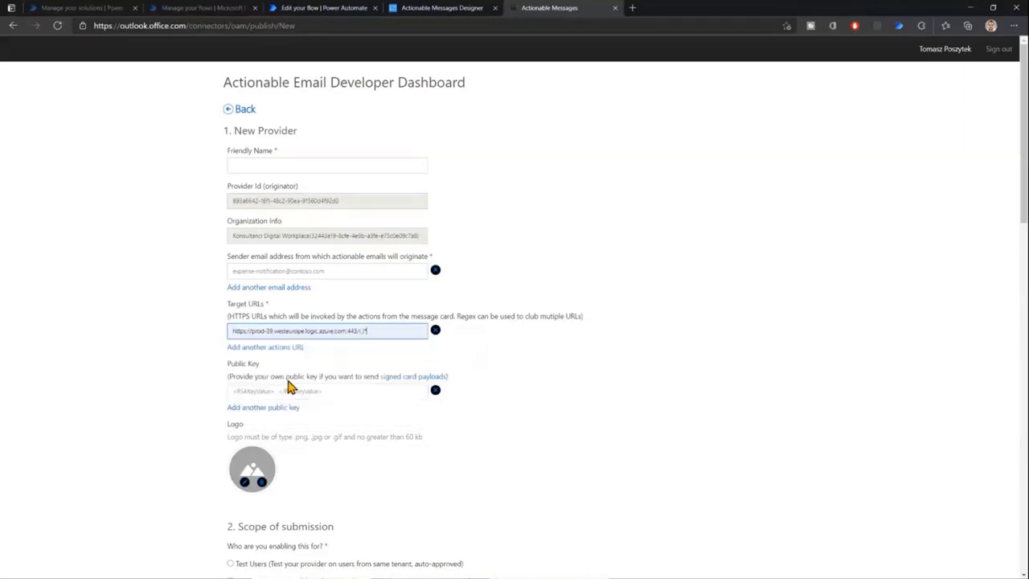
left_click(339, 201)
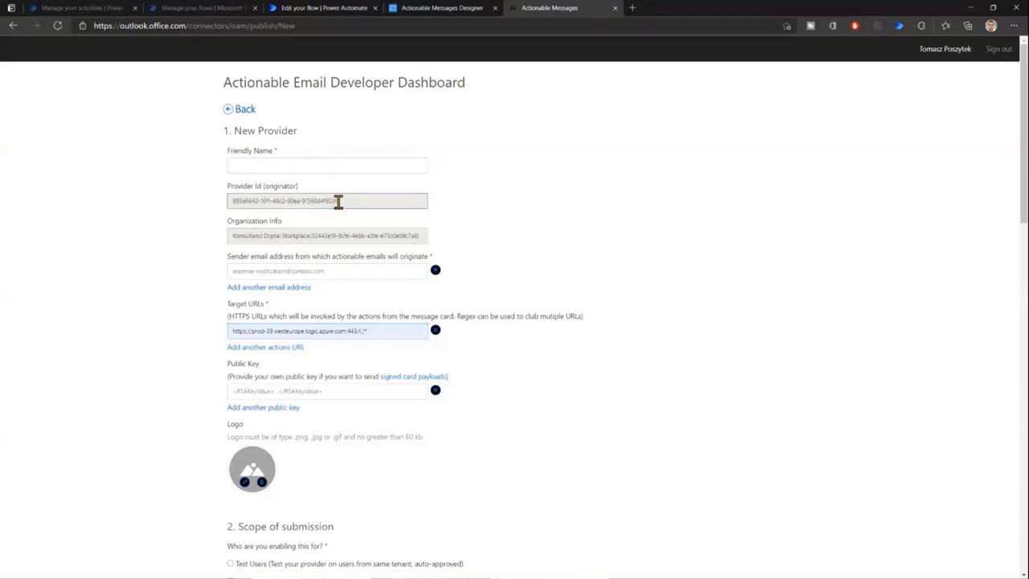
left_click_drag(338, 202, 226, 211)
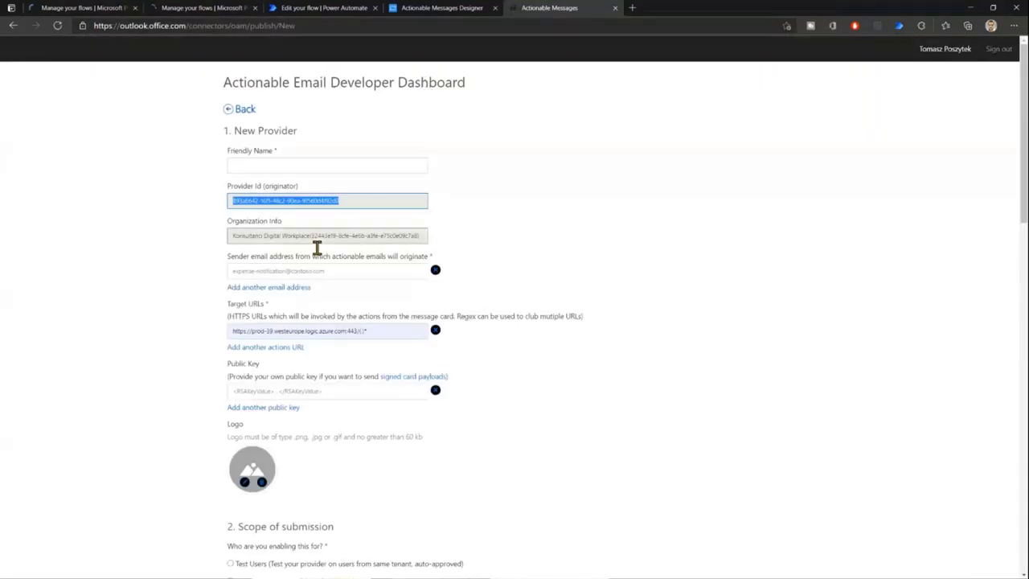
scroll(241, 273, "down", 3)
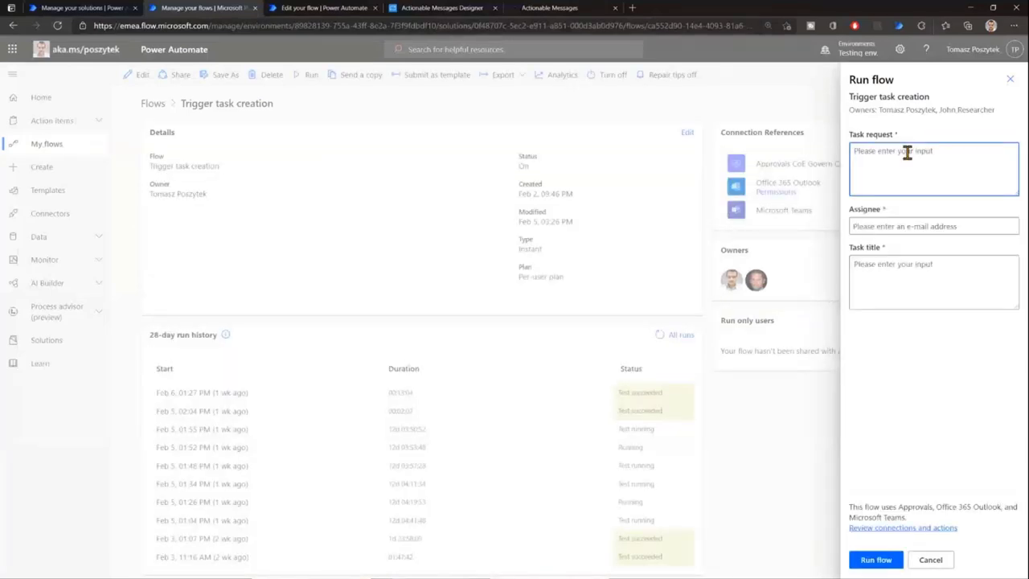
Step: Run Trigger task creation with request 'This is a sample task', a suggested colleague, and title 'Simple task'
type("This is a sample task")
key("Tab")
type("h")
key("BackSpace")
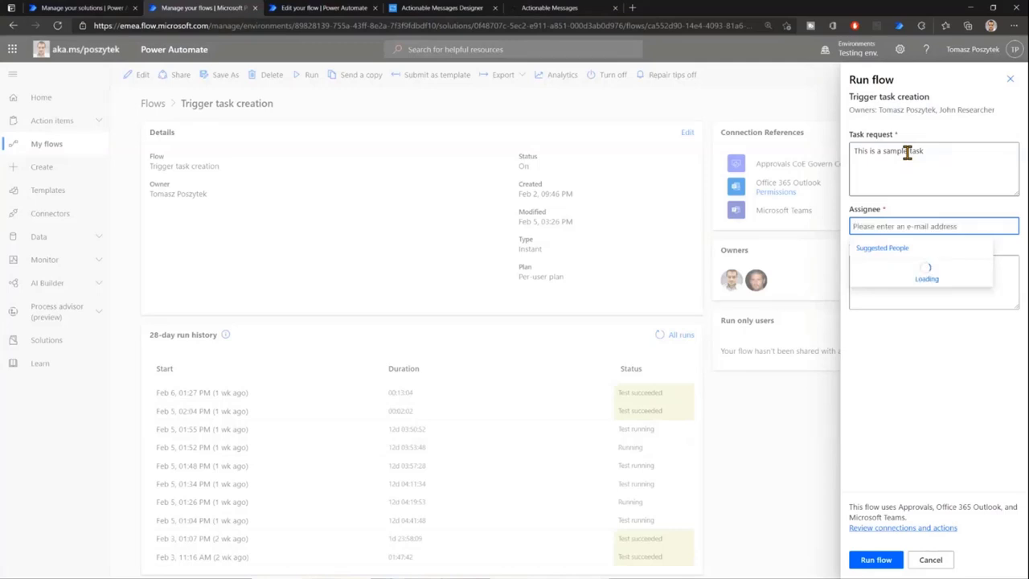
type("john")
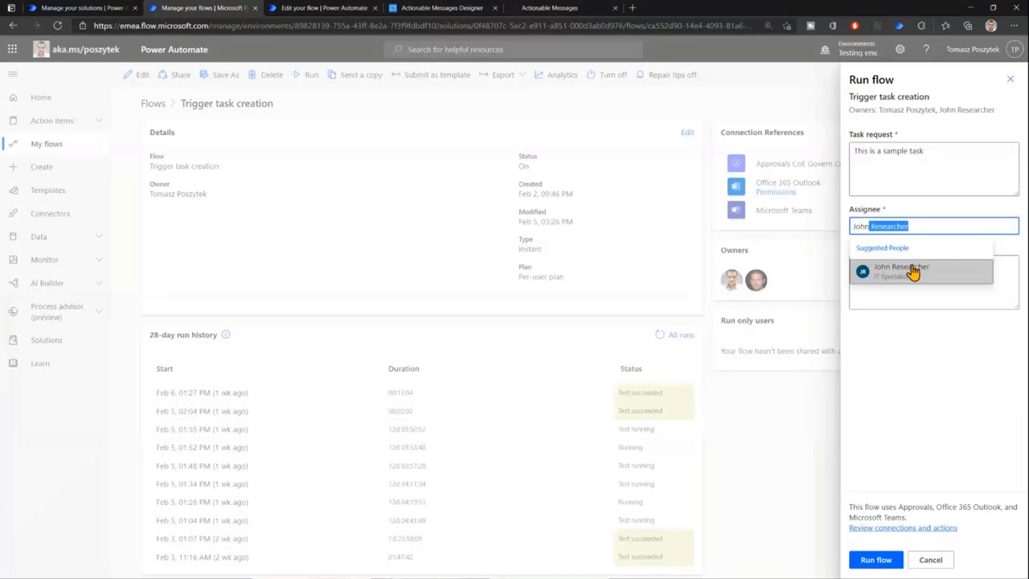
left_click(914, 268)
left_click(917, 294)
type("Sim")
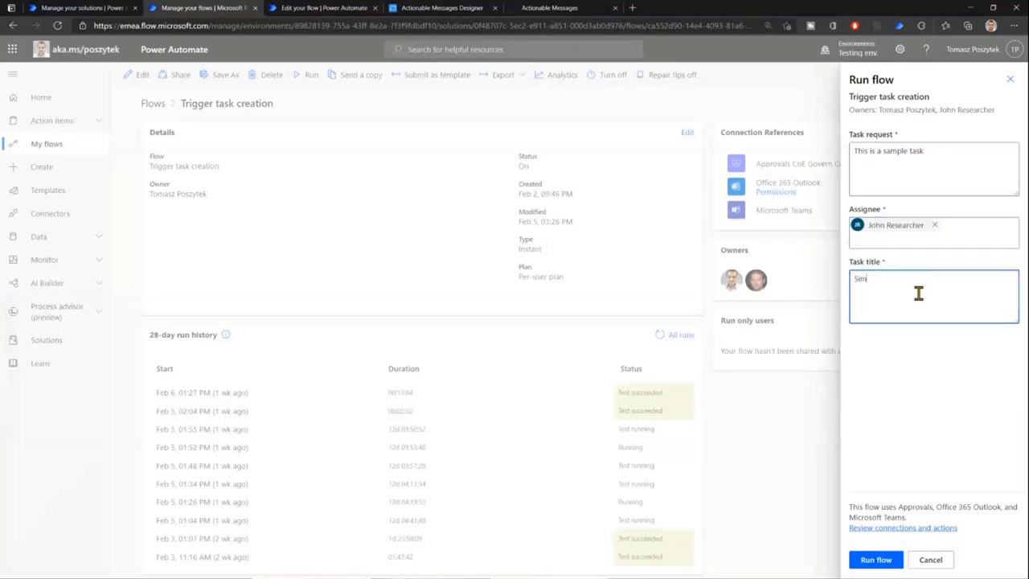
type("ple task")
left_click(898, 560)
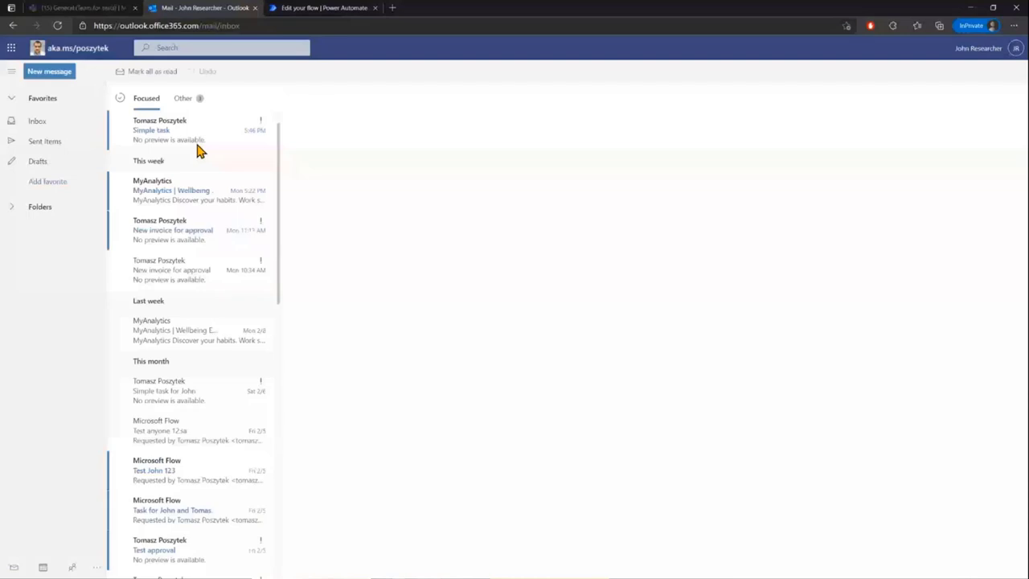
Step: Open the Simple task email in the inbox so its actionable Task approval card loads
left_click(199, 149)
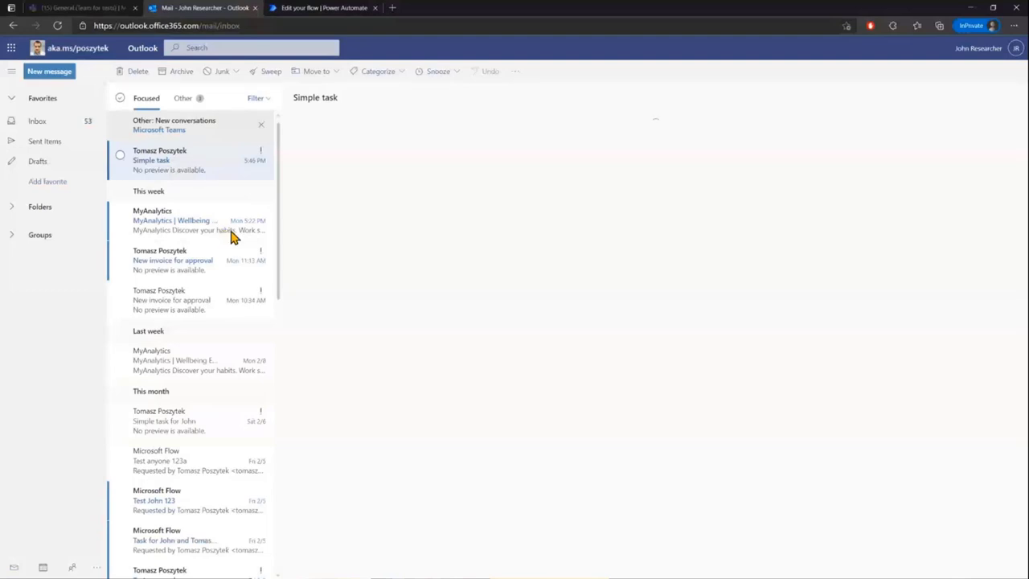
left_click(231, 237)
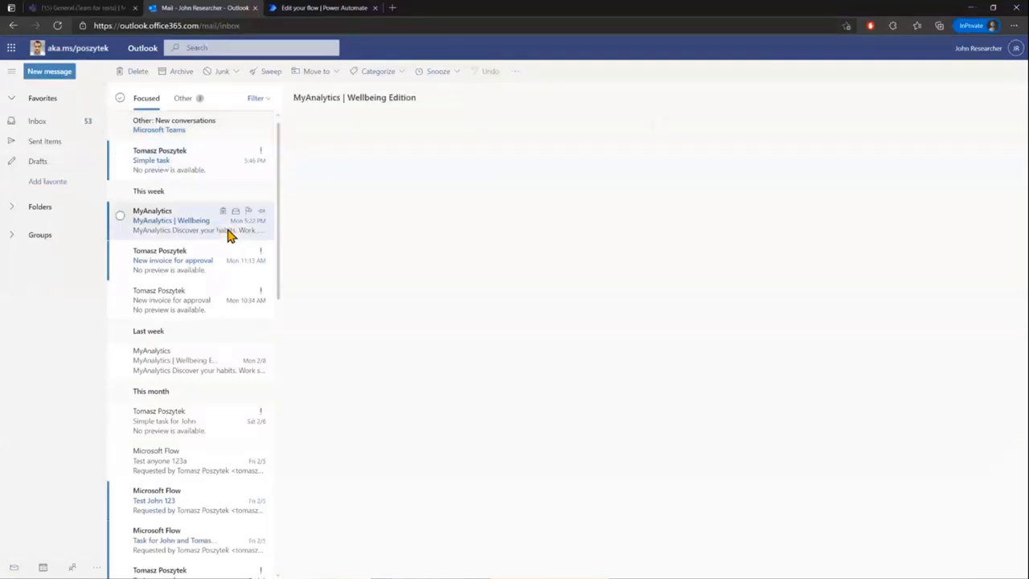
left_click(215, 170)
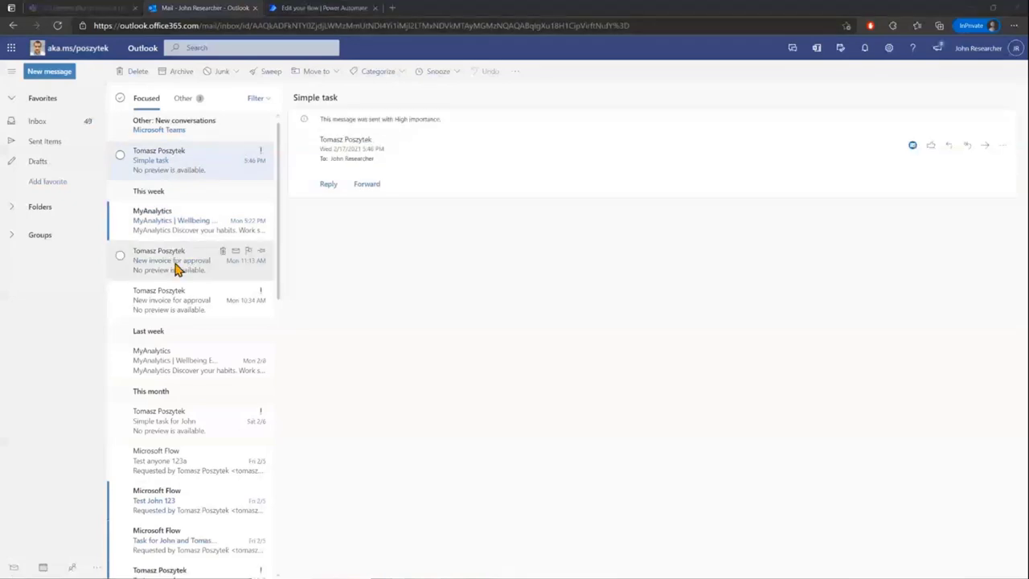
left_click(176, 268)
left_click(204, 169)
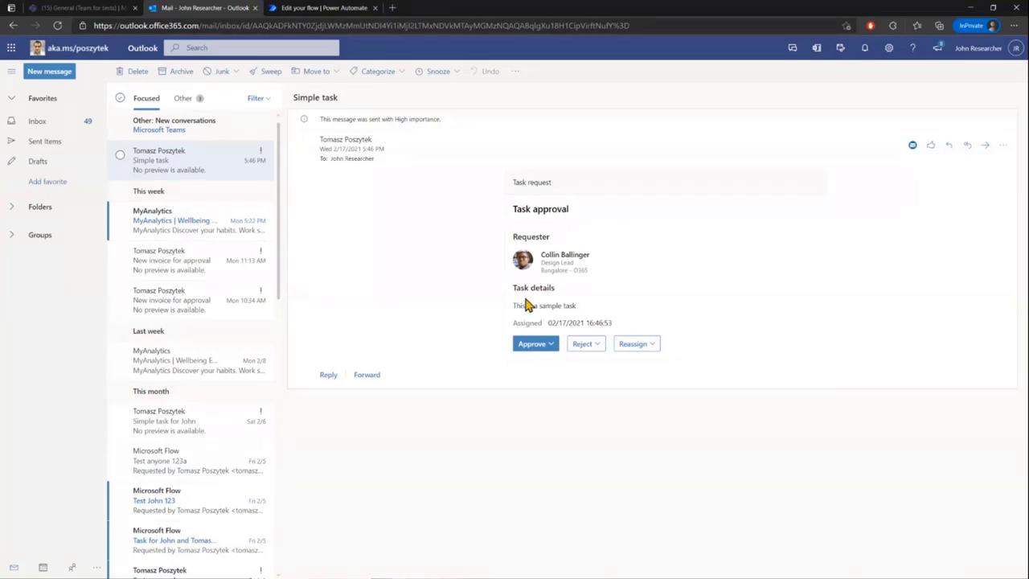
Step: Try the card's Reject and Reassign choices, listing the people available for reassignment
left_click_drag(524, 306, 561, 306)
left_click(550, 347)
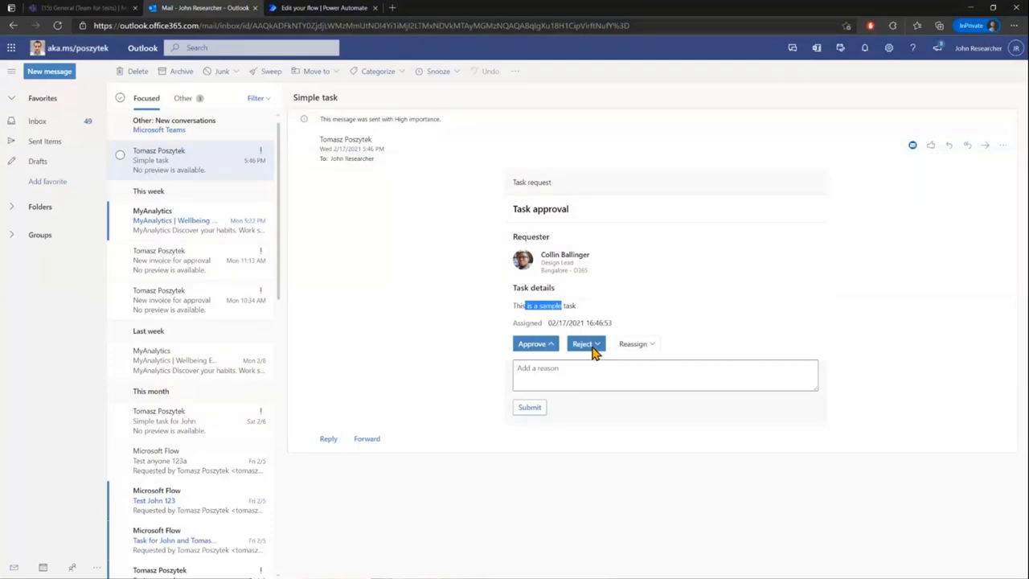
left_click(635, 347)
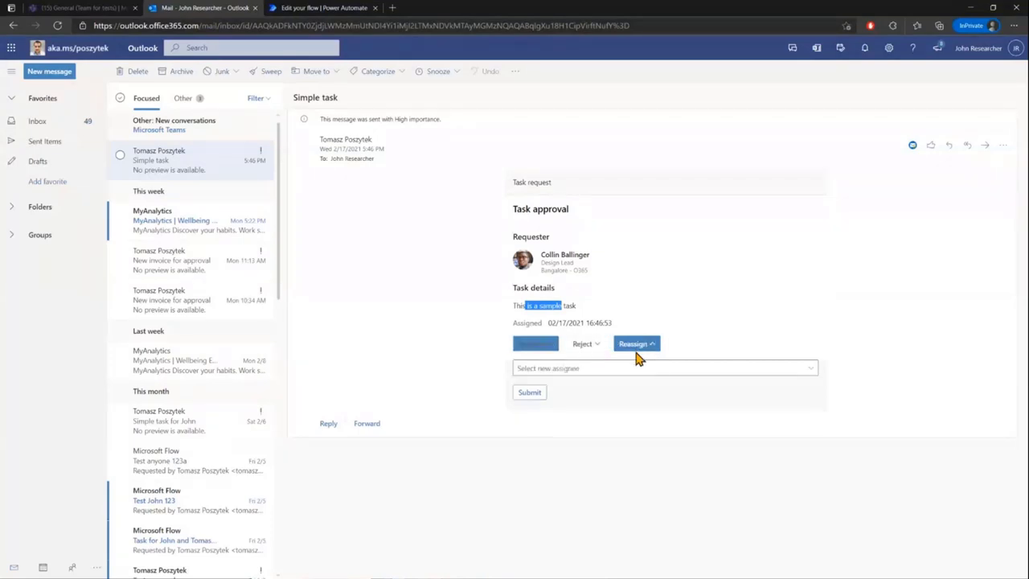
left_click(635, 367)
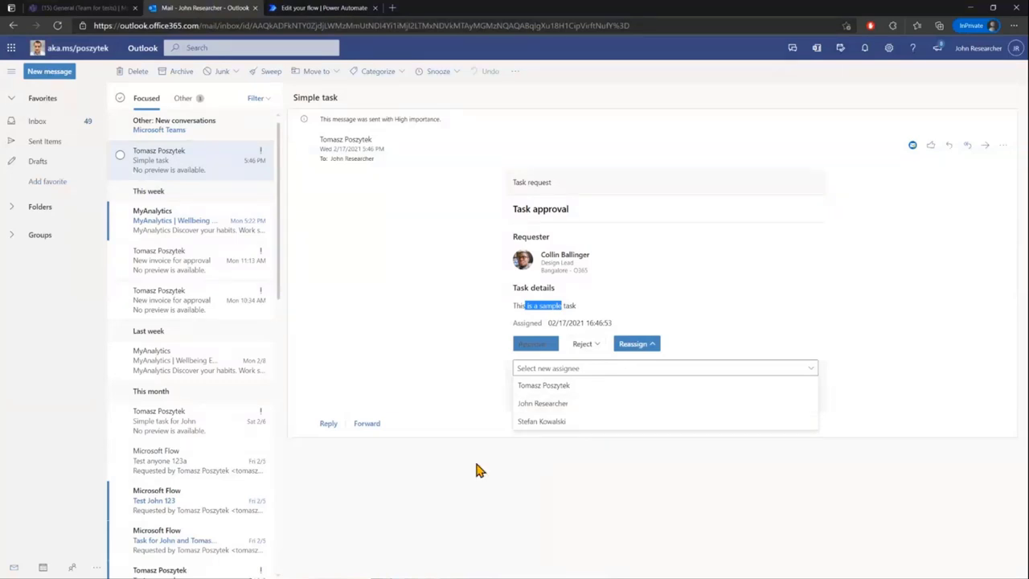
Step: Approve the task with the reason 'All fine' and submit it, getting the thank-you message
left_click(464, 367)
left_click(535, 343)
left_click(544, 370)
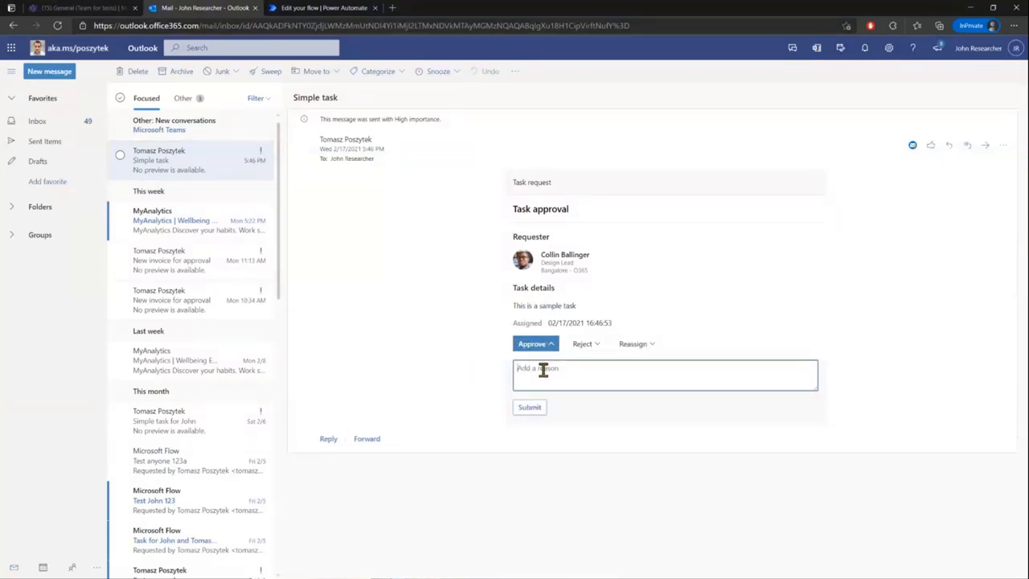
type("All fine")
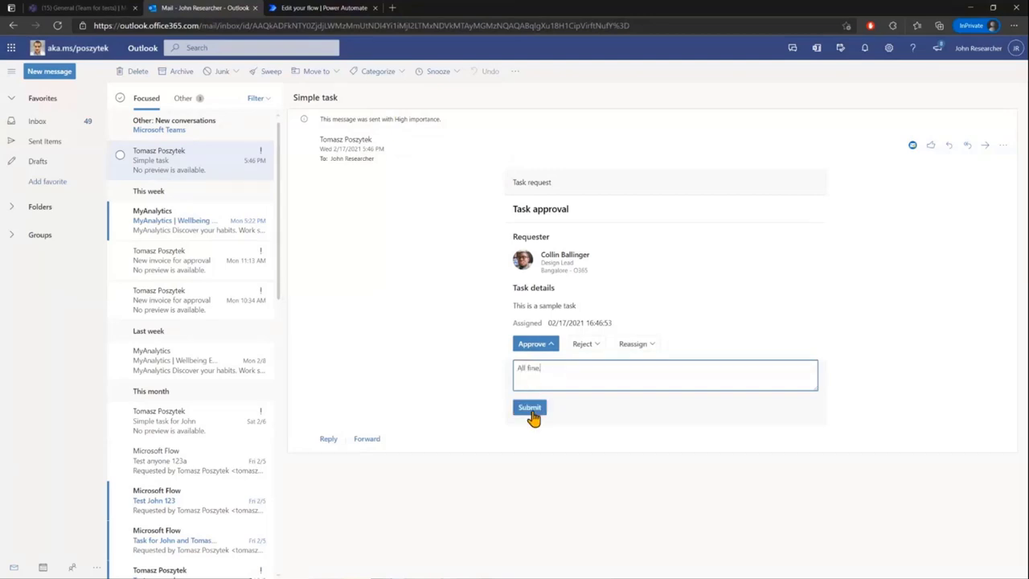
left_click(530, 410)
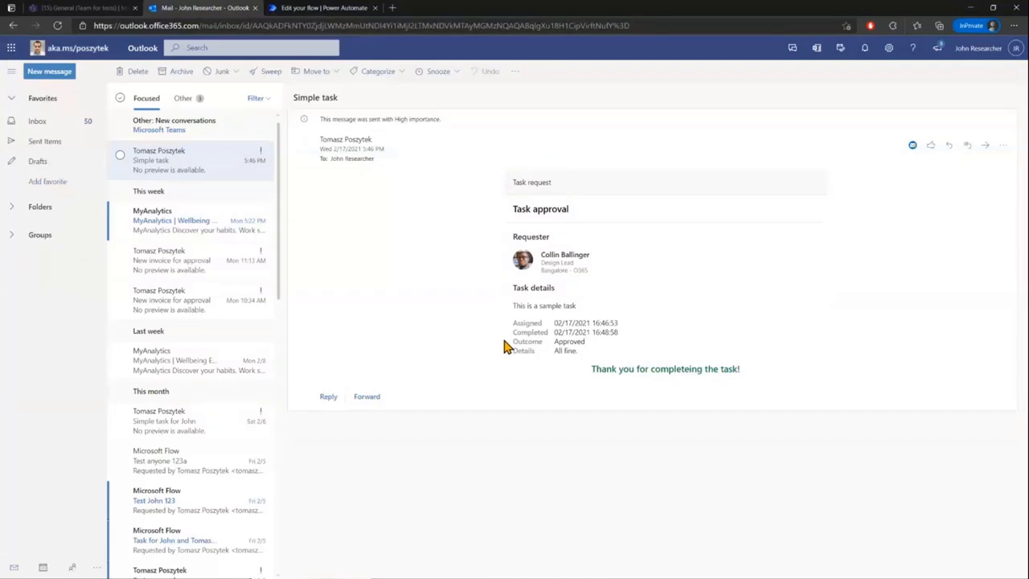
left_click_drag(740, 369, 558, 341)
Step: Highlight the reason on the run's Details line, then close the run confirmation panel
left_click_drag(565, 352, 591, 363)
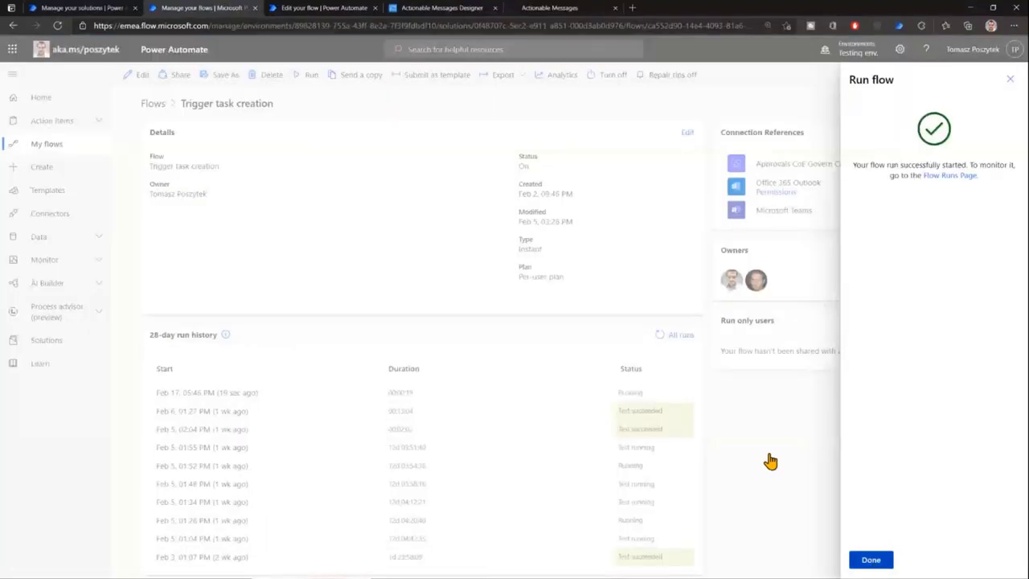
left_click(770, 461)
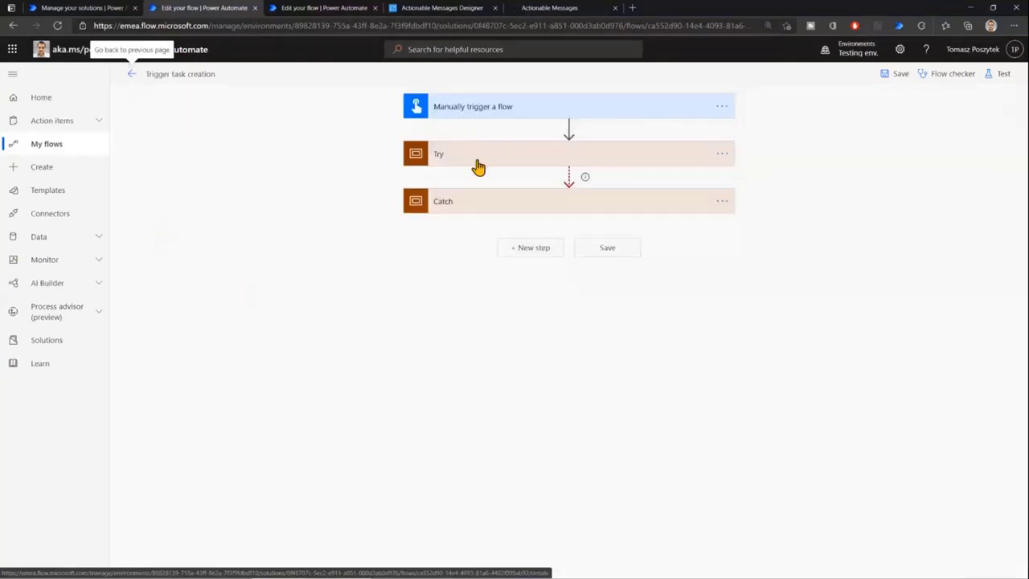
left_click(478, 166)
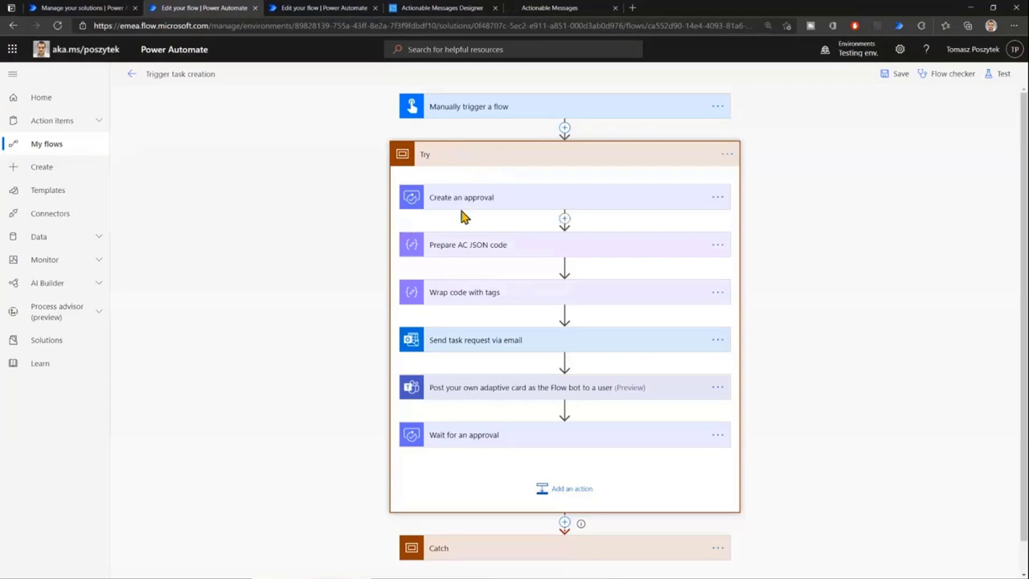
left_click(629, 207)
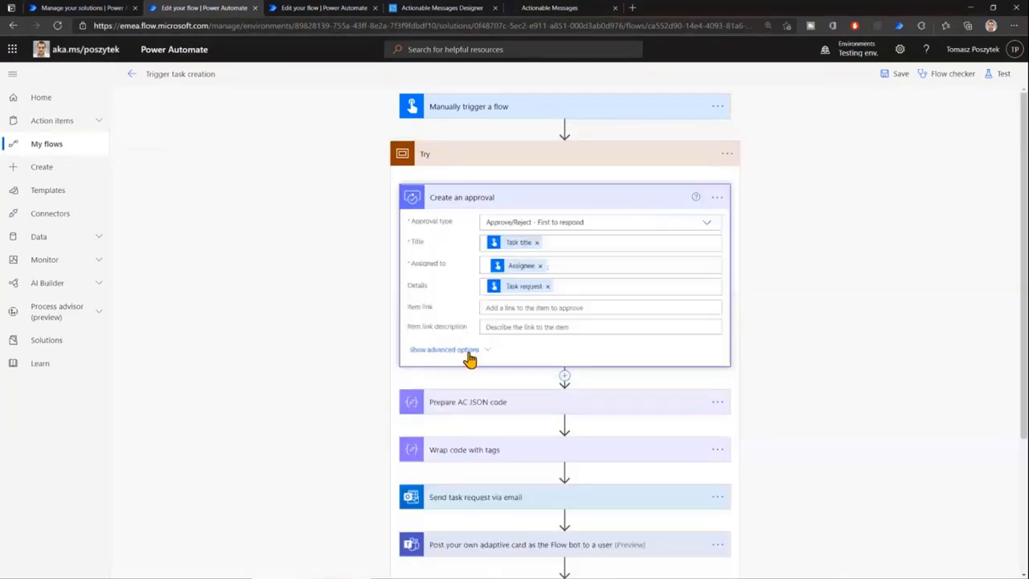
left_click(467, 355)
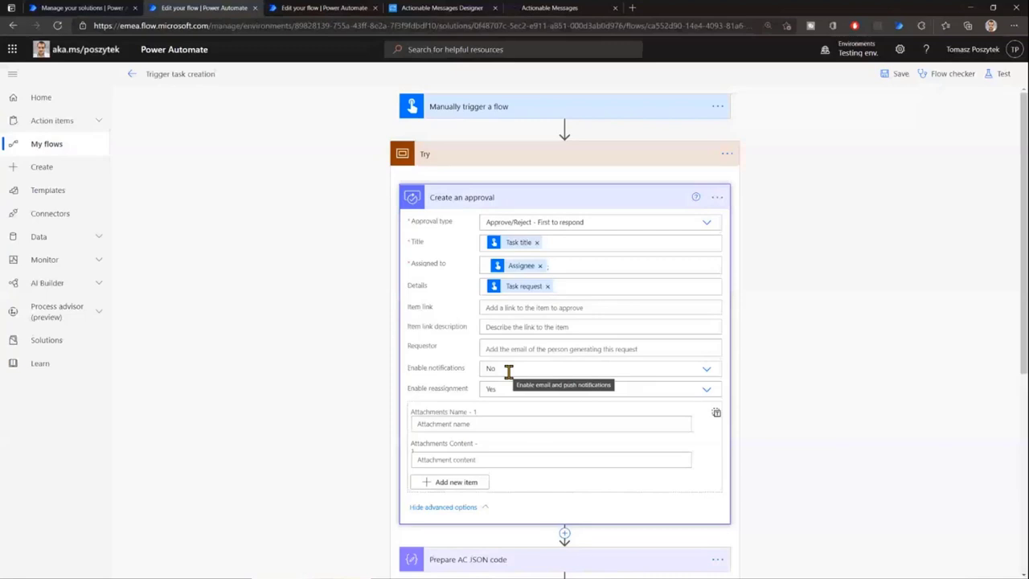
left_click(540, 208)
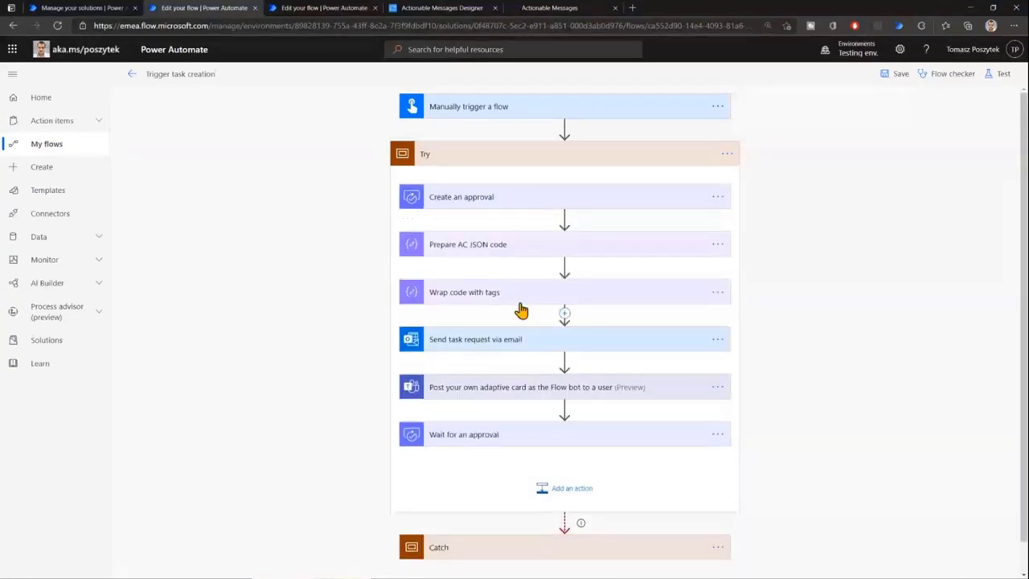
left_click(523, 244)
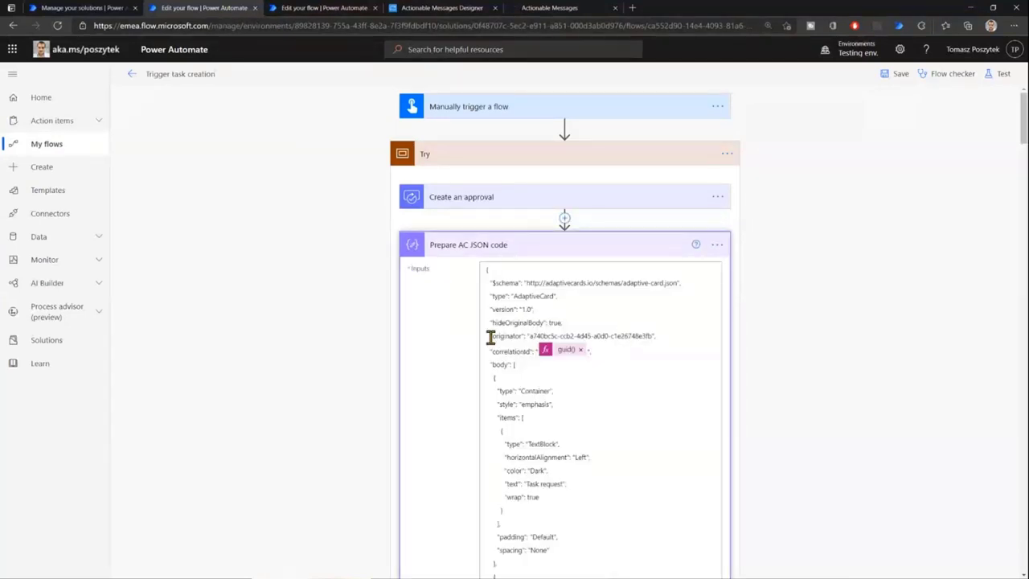
left_click_drag(490, 337, 652, 338)
left_click(549, 337)
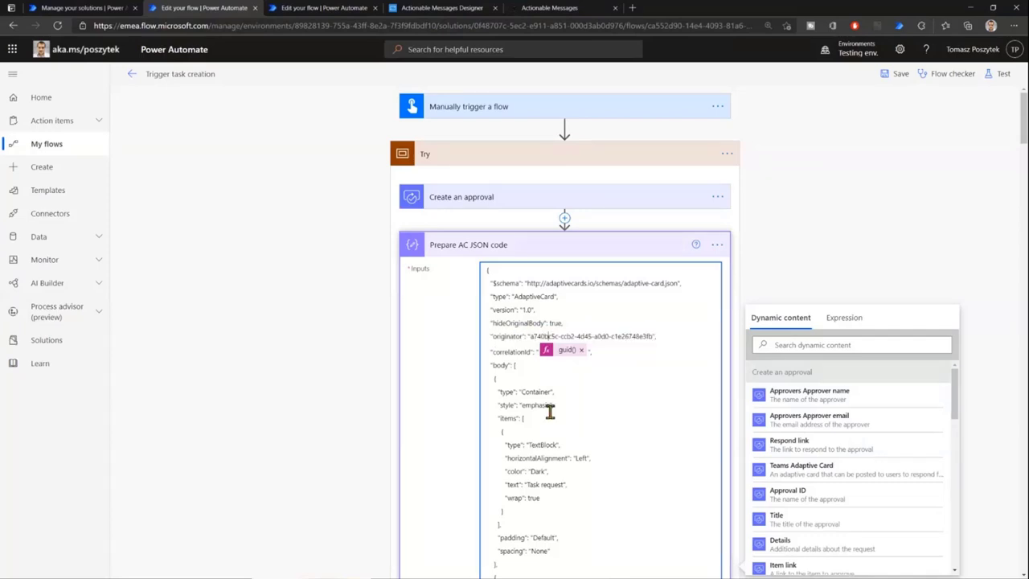
scroll(549, 410, "down", 8)
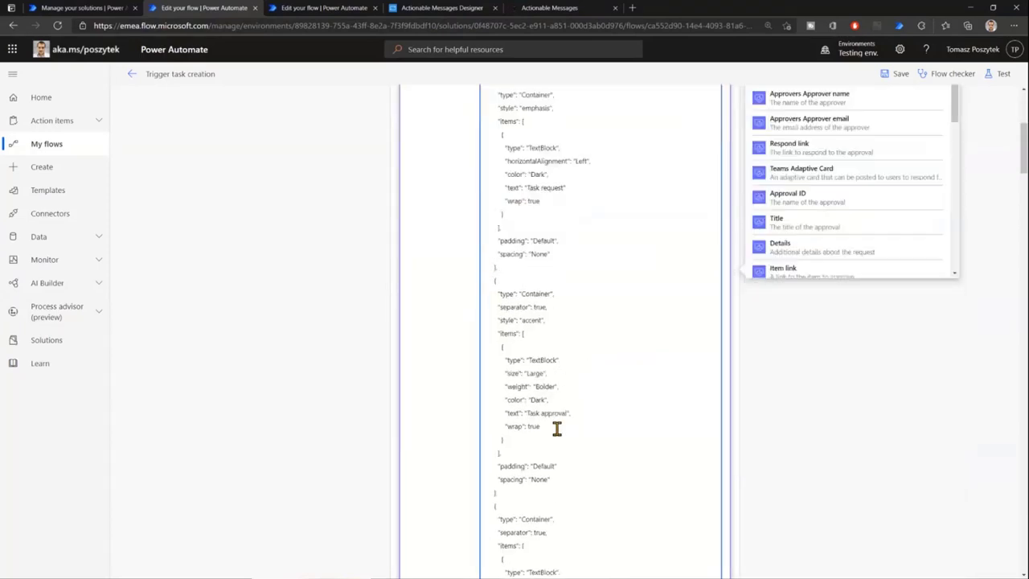
scroll(558, 431, "down", 1)
scroll(560, 432, "down", 15)
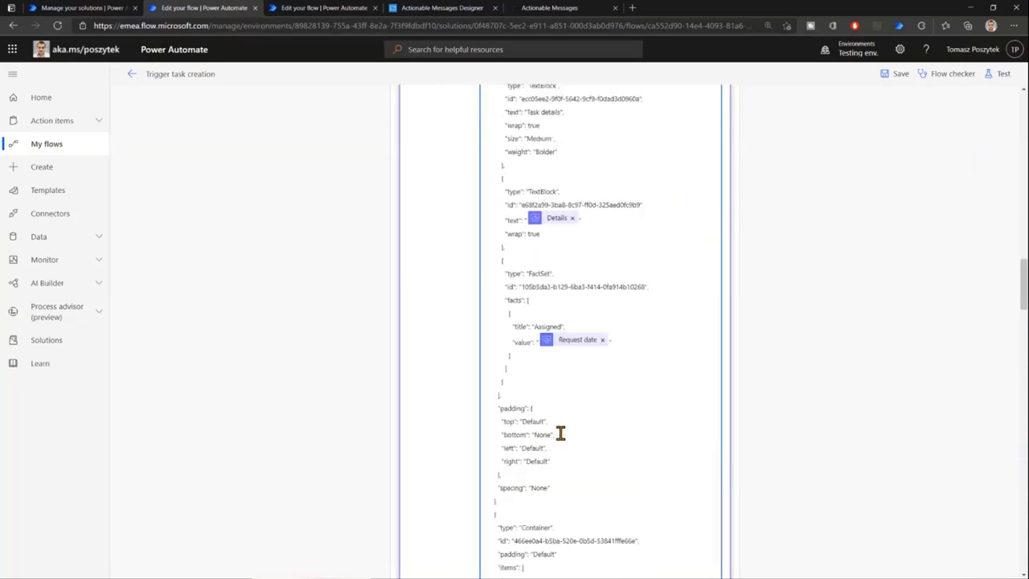
scroll(560, 433, "down", 12)
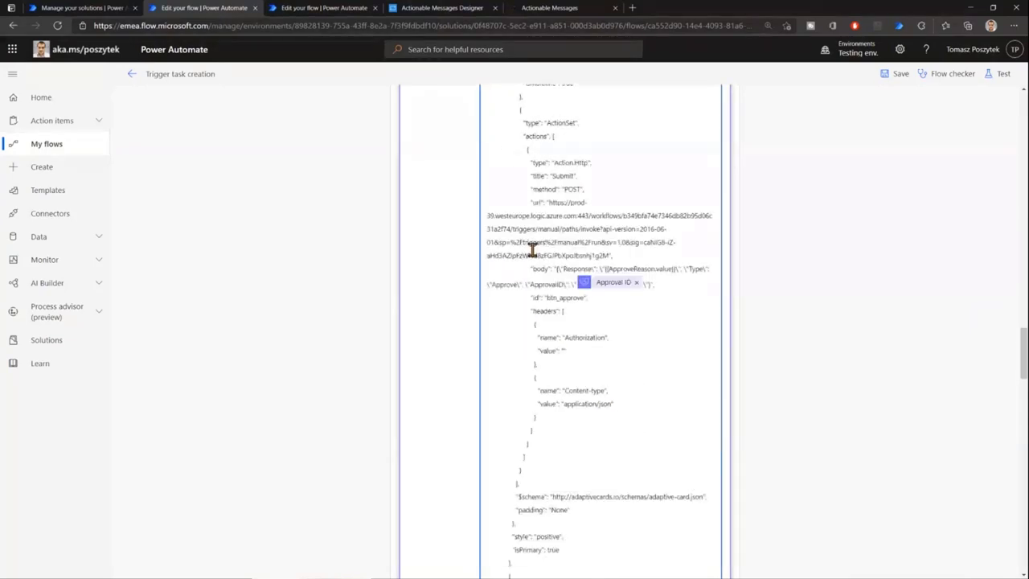
scroll(531, 250, "up", 3)
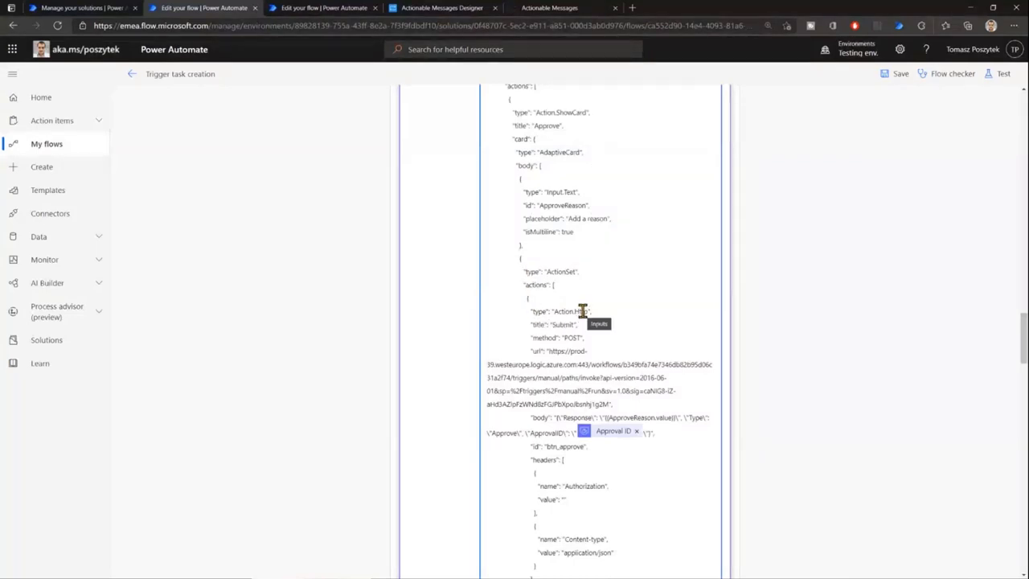
double_click(536, 351)
scroll(542, 383, "down", 3)
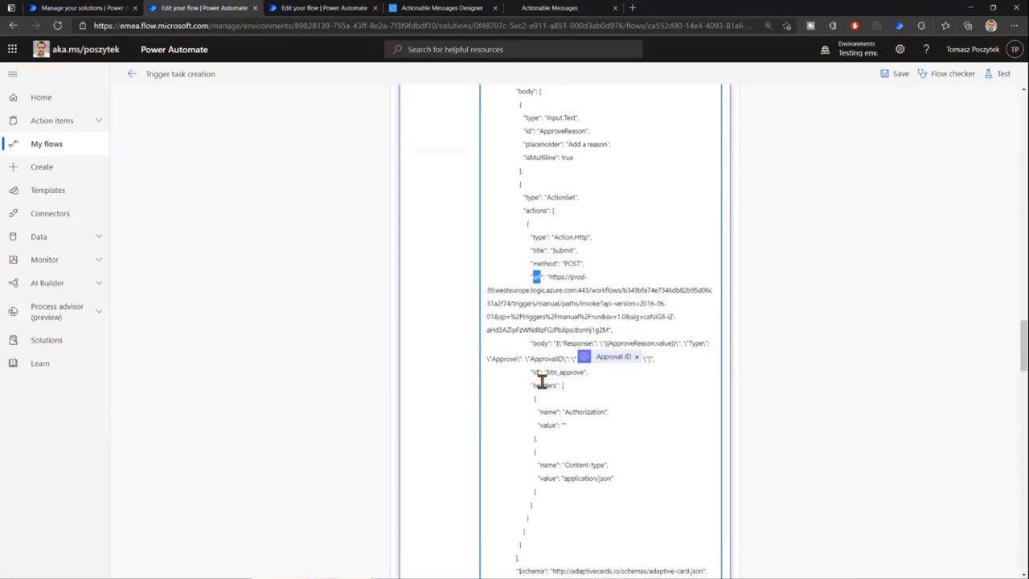
double_click(539, 343)
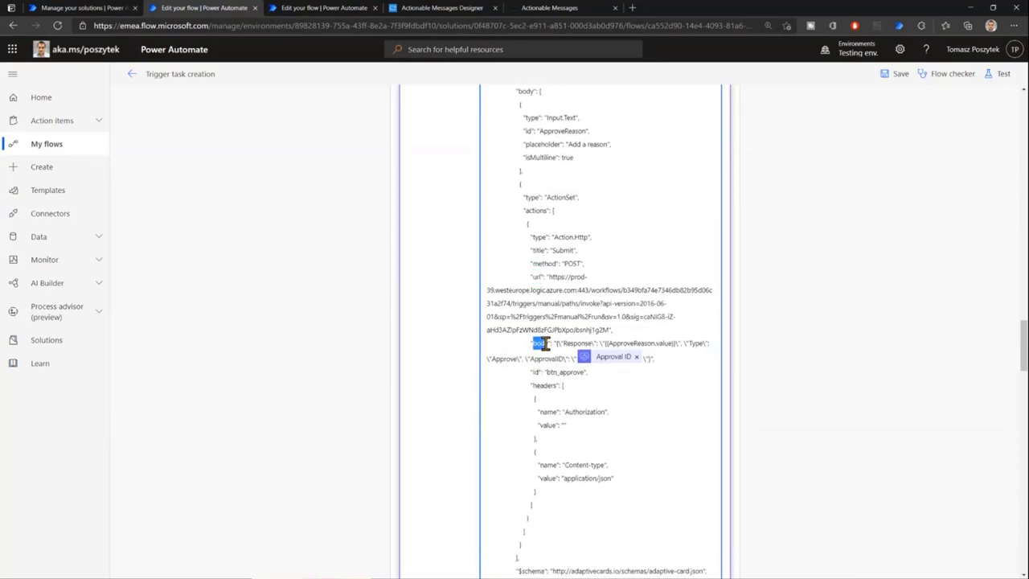
left_click(536, 386)
double_click(536, 385)
scroll(549, 399, "down", 10)
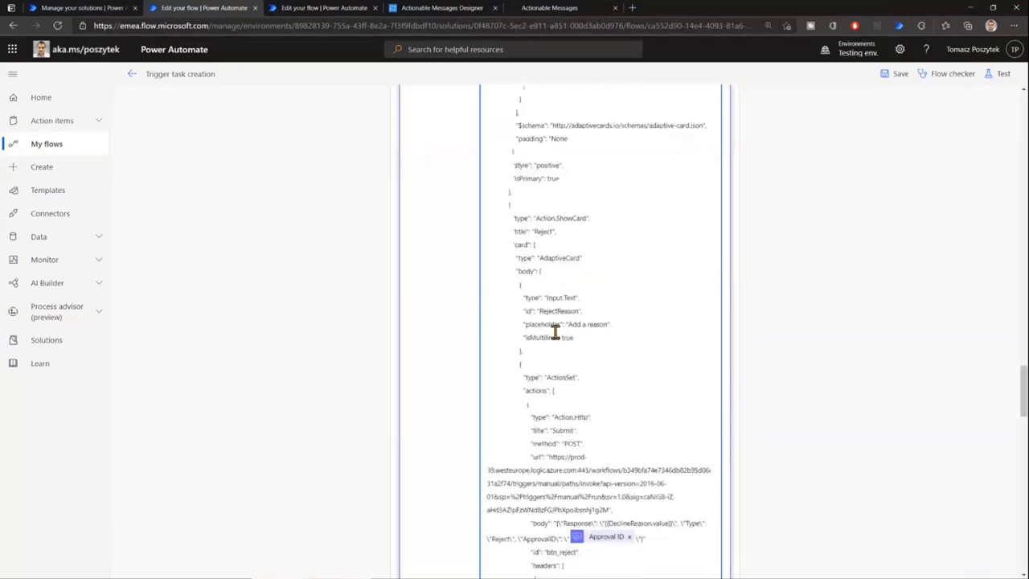
scroll(551, 358, "down", 10)
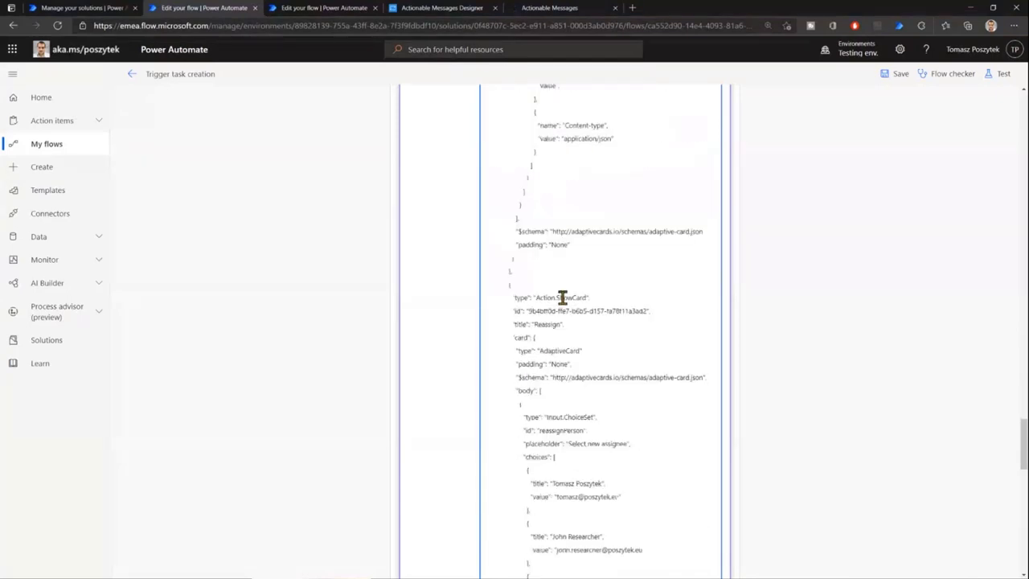
scroll(717, 347, "down", 10)
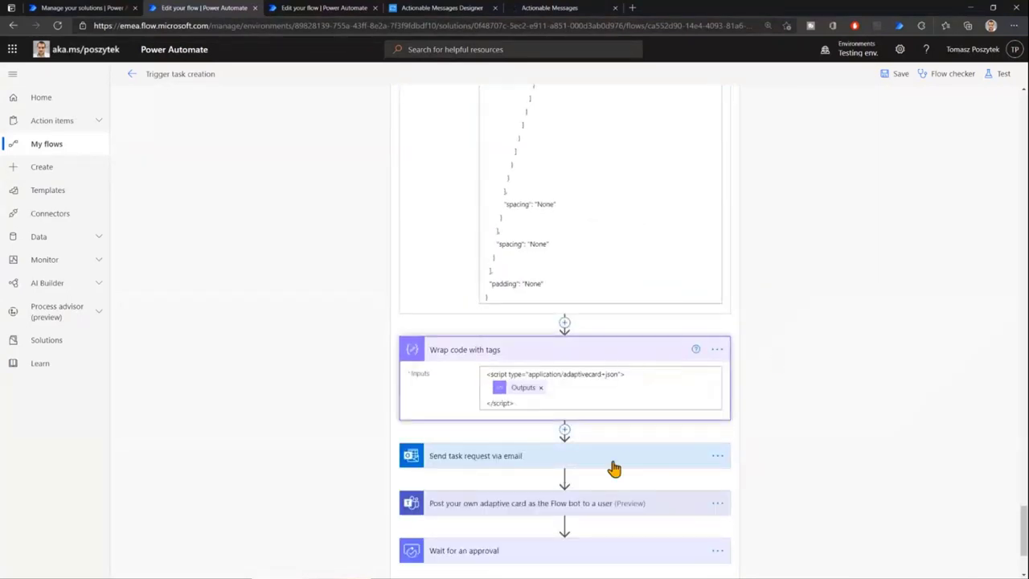
Step: Expand the Send task request via email step, then go to the Handle approval response flow's tab
left_click(613, 464)
scroll(795, 401, "down", 3)
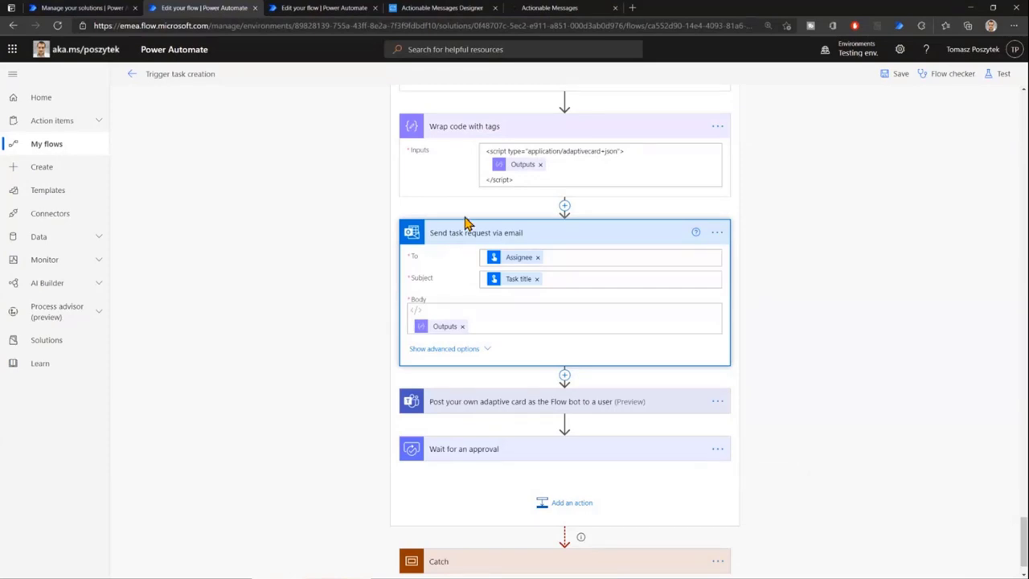
left_click(305, 11)
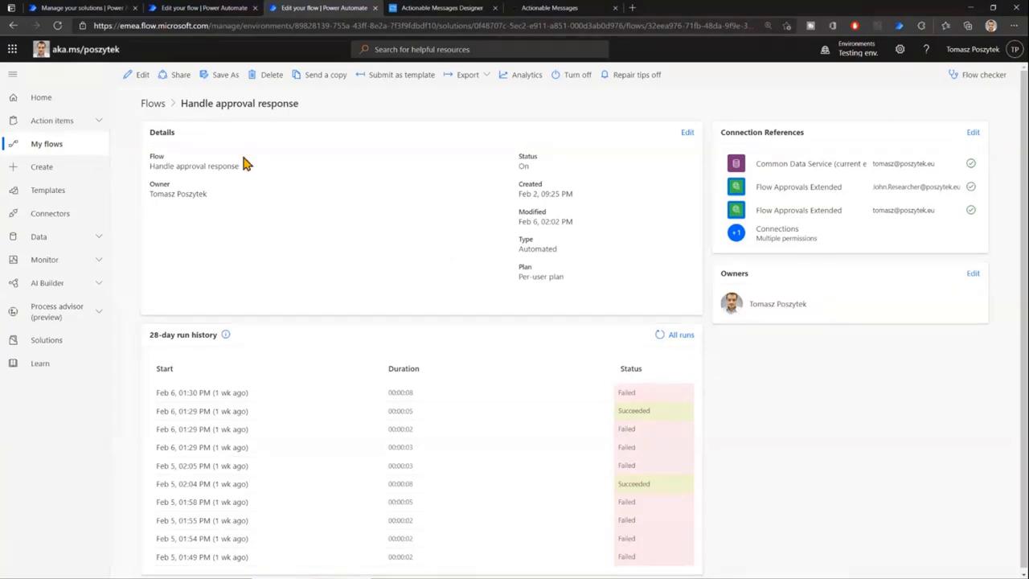
Step: Edit Handle approval response and expand its HTTP request trigger, Try scope and Switch on Type
left_click(133, 77)
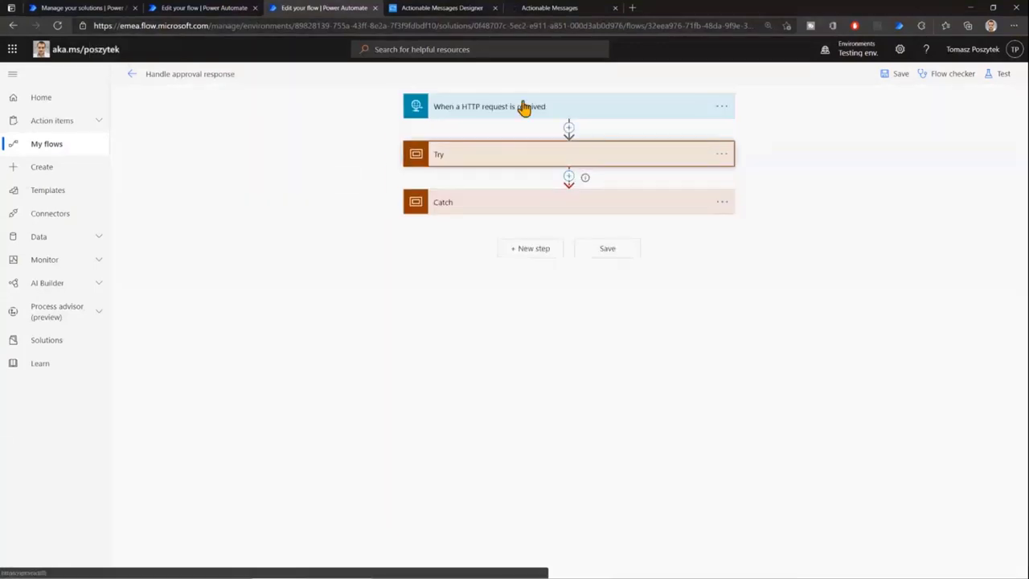
left_click(510, 156)
left_click(520, 108)
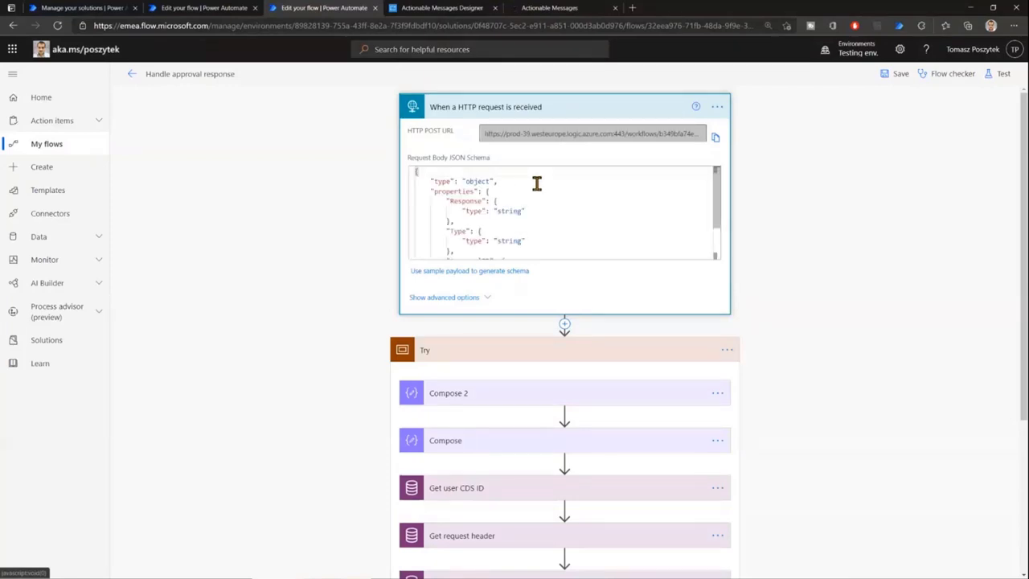
scroll(527, 280, "down", 3)
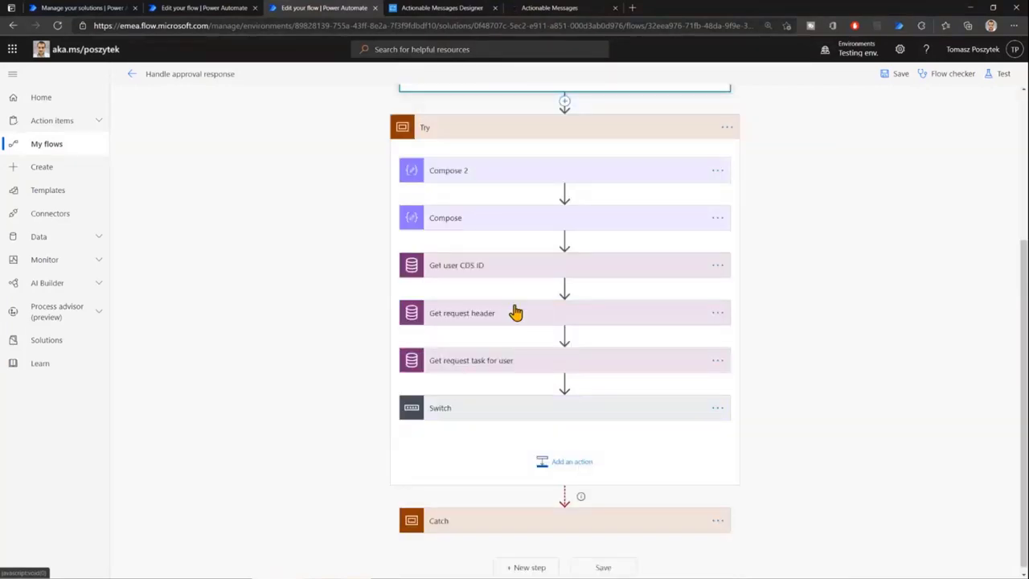
left_click(514, 408)
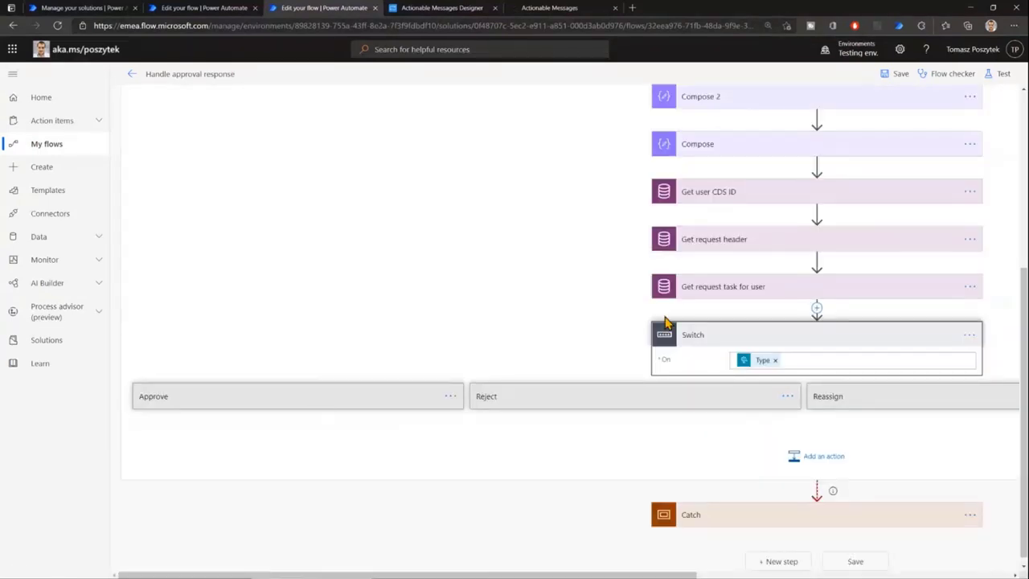
Step: Expand the Approve case, its comments-empty condition, Response 3 and Approve or Reject Approval 2
left_click(305, 395)
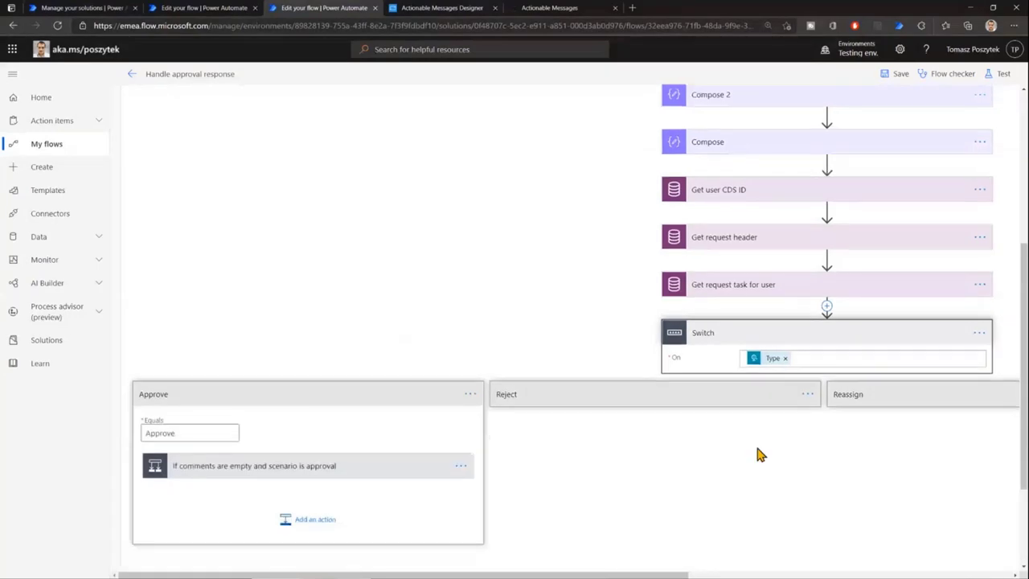
scroll(760, 455, "down", 2)
left_click(342, 328)
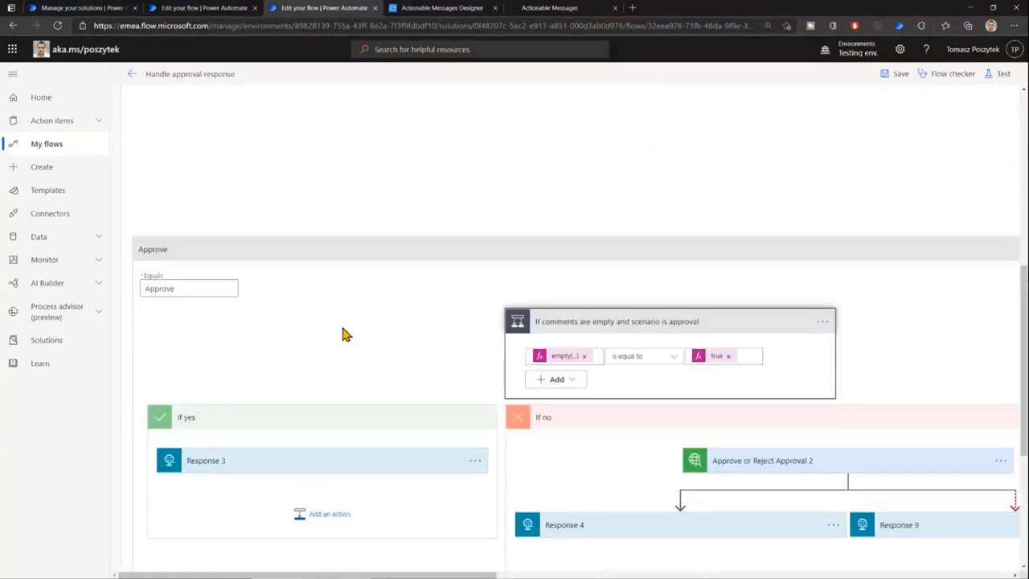
scroll(343, 332, "down", 2)
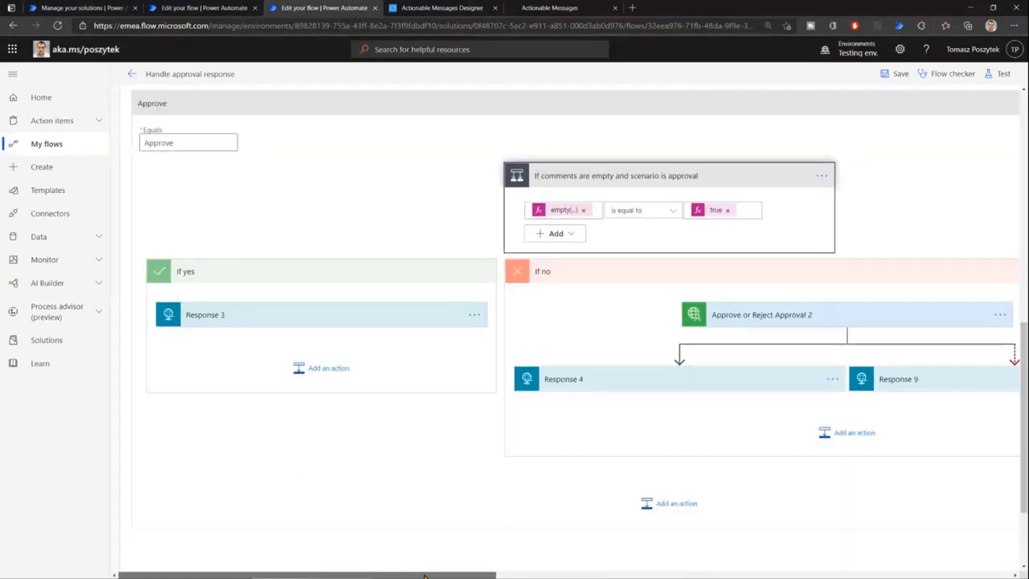
left_click_drag(419, 575, 436, 576)
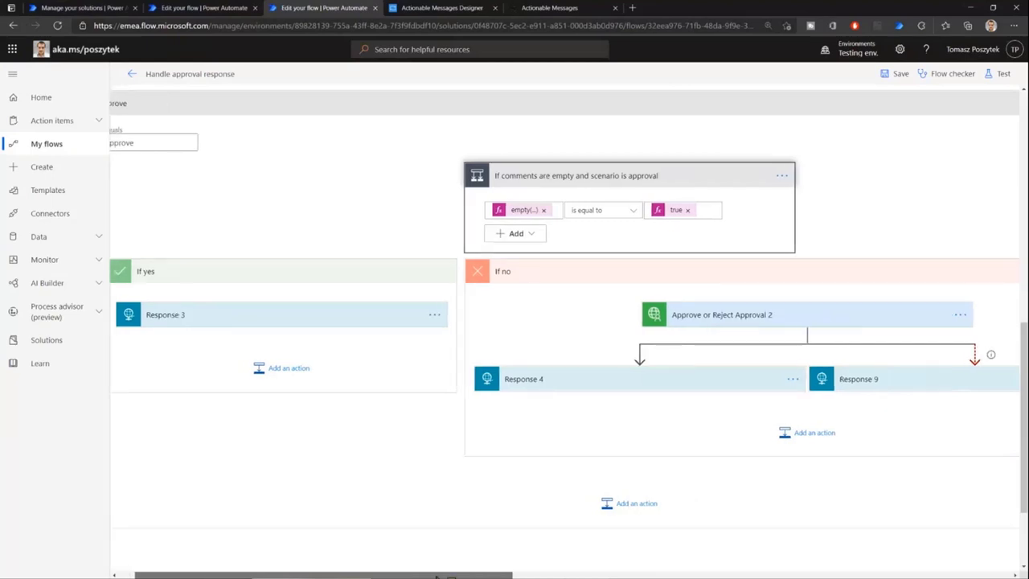
left_click(401, 314)
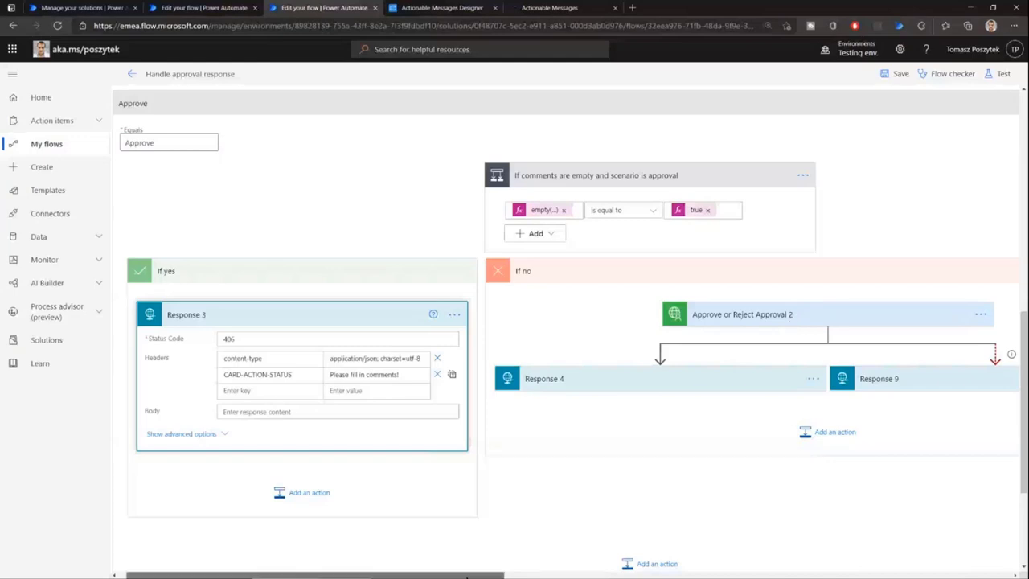
left_click_drag(362, 575, 502, 575)
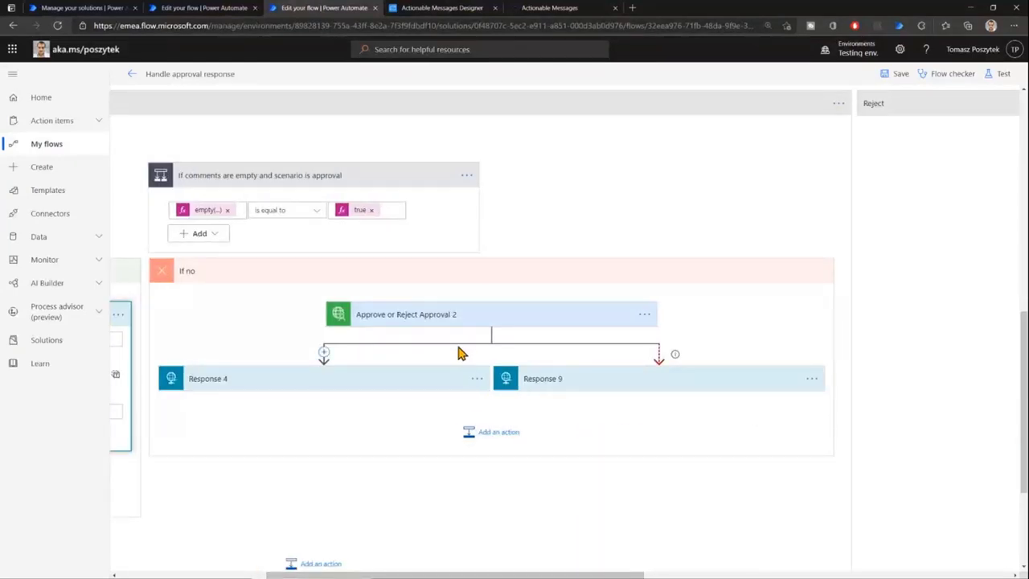
left_click(450, 320)
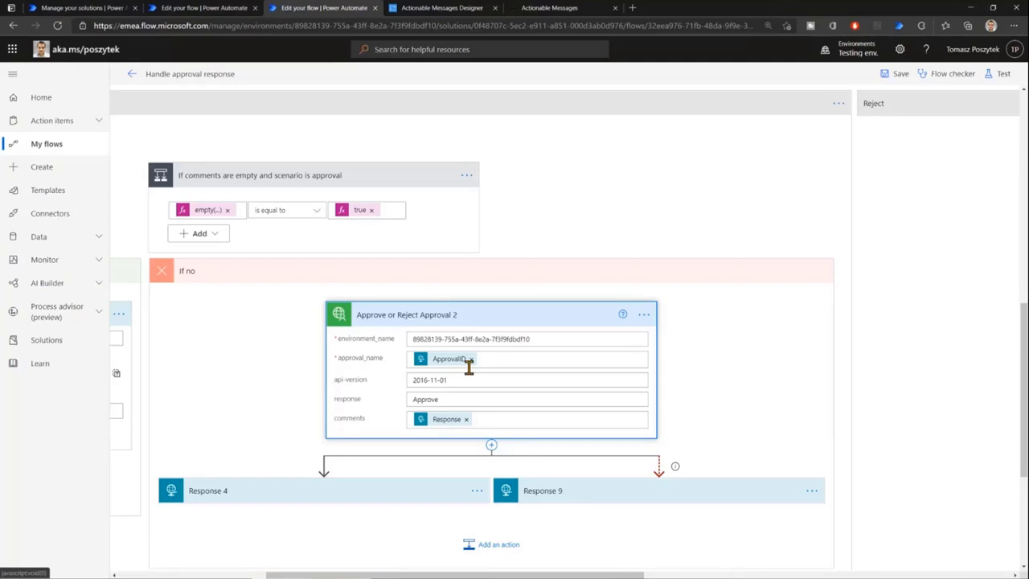
Step: Expand Response 4 and highlight its CARD-UPDATE-IN-BODY header key and card JSON body
left_click(378, 489)
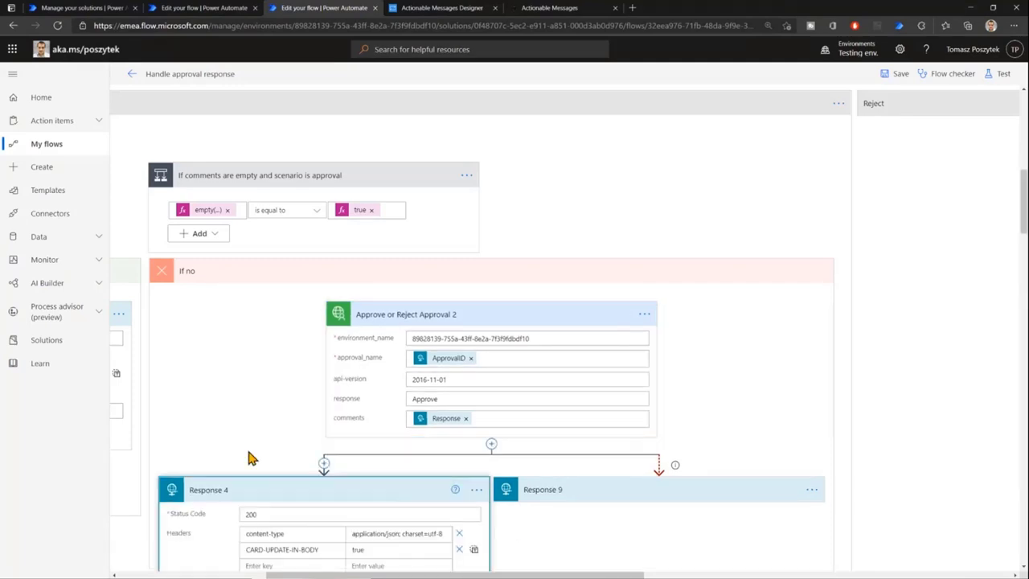
scroll(249, 458, "down", 3)
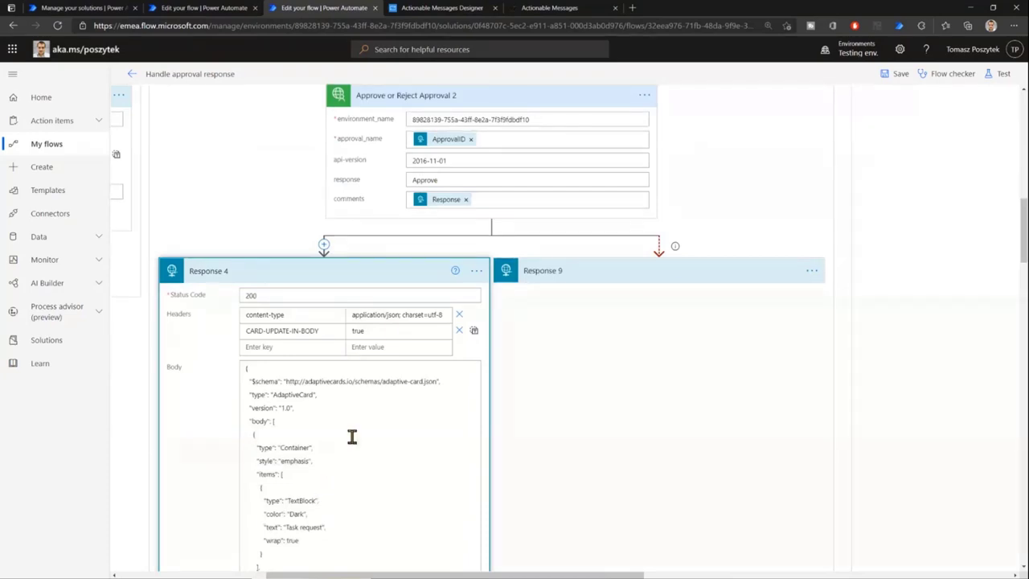
triple_click(322, 330)
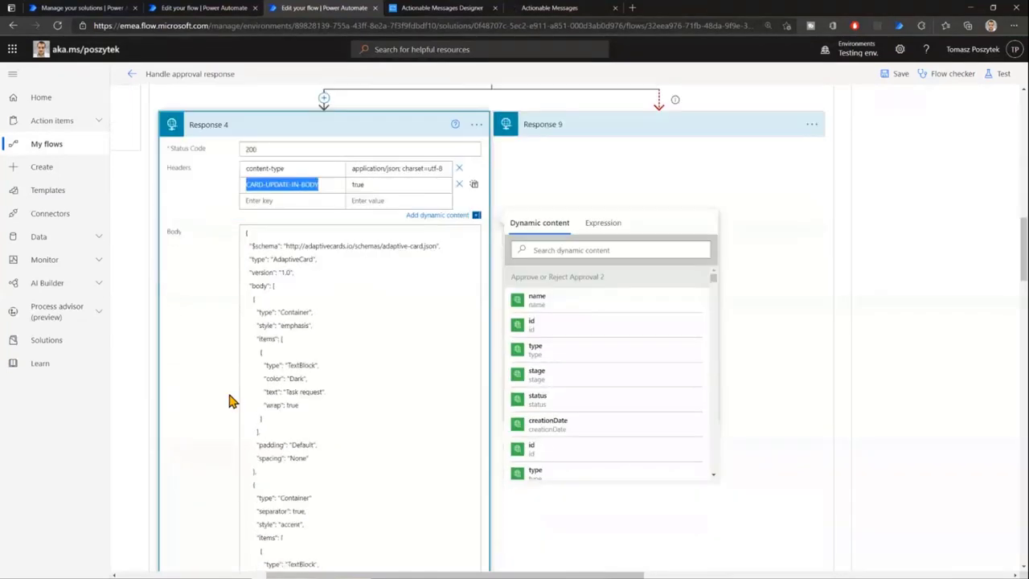
left_click_drag(249, 233, 290, 431)
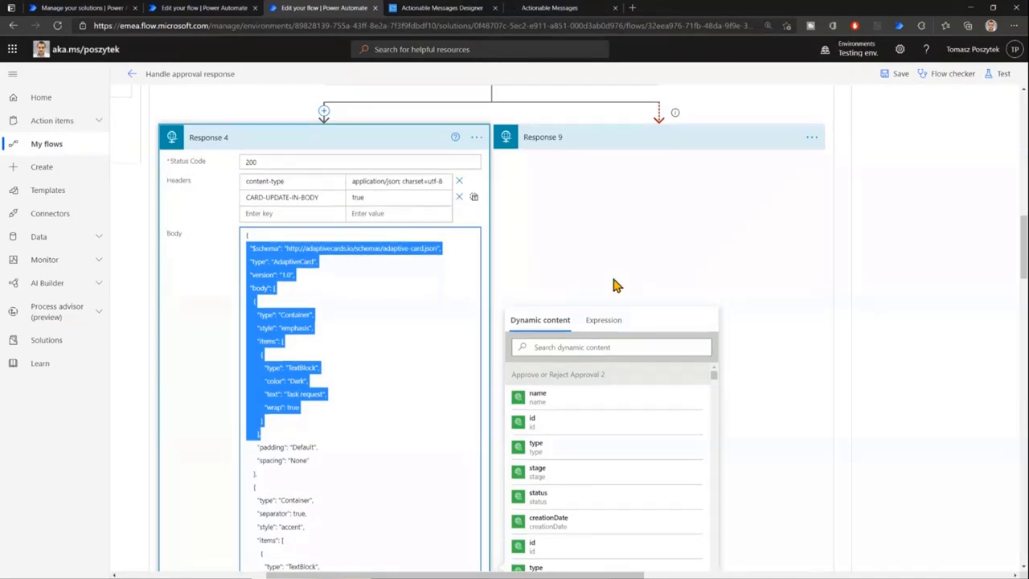
scroll(616, 282, "up", 5)
scroll(612, 291, "right", 2)
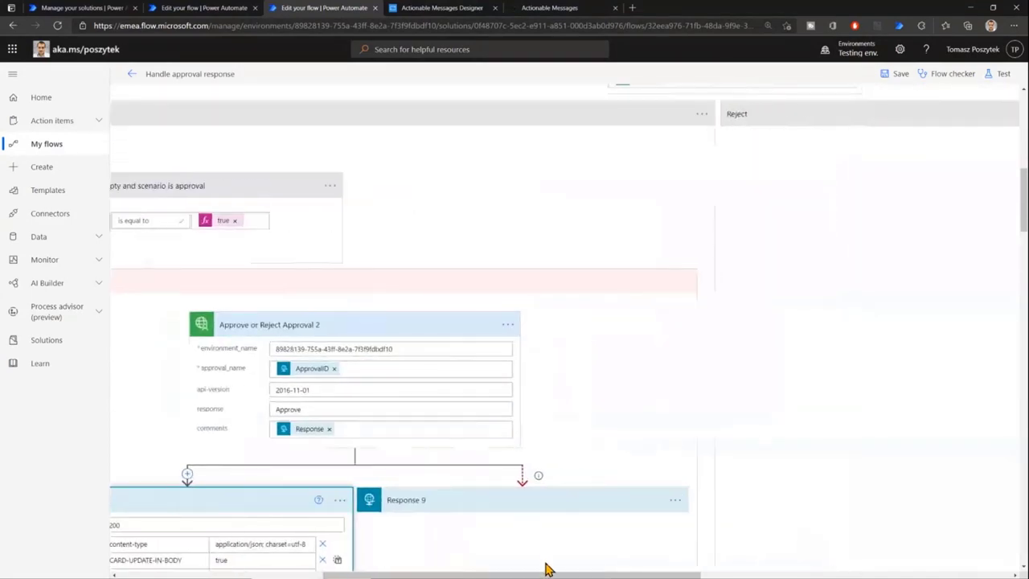
scroll(544, 563, "right", 4)
scroll(668, 129, "right", 4)
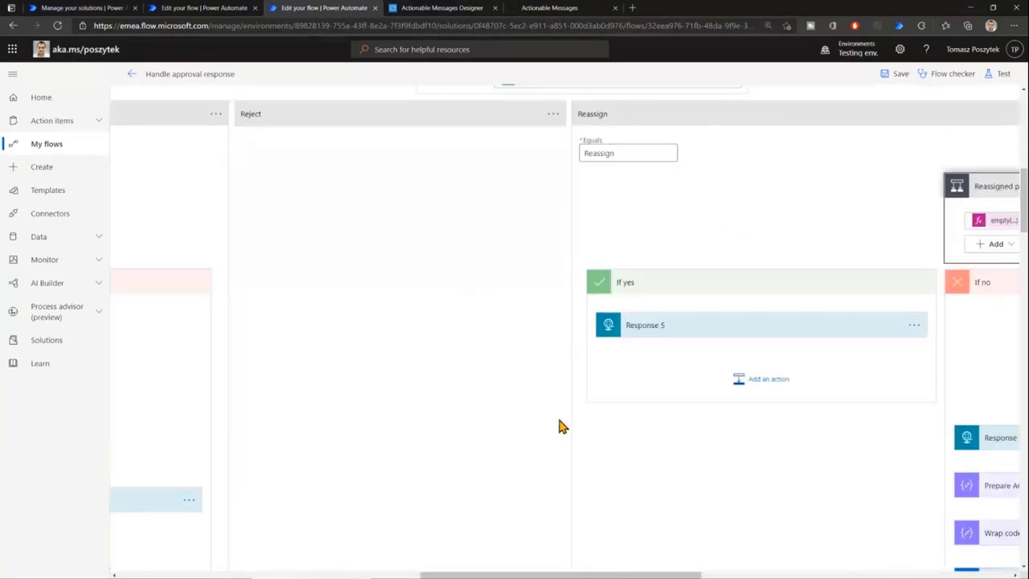
scroll(560, 426, "right", 10)
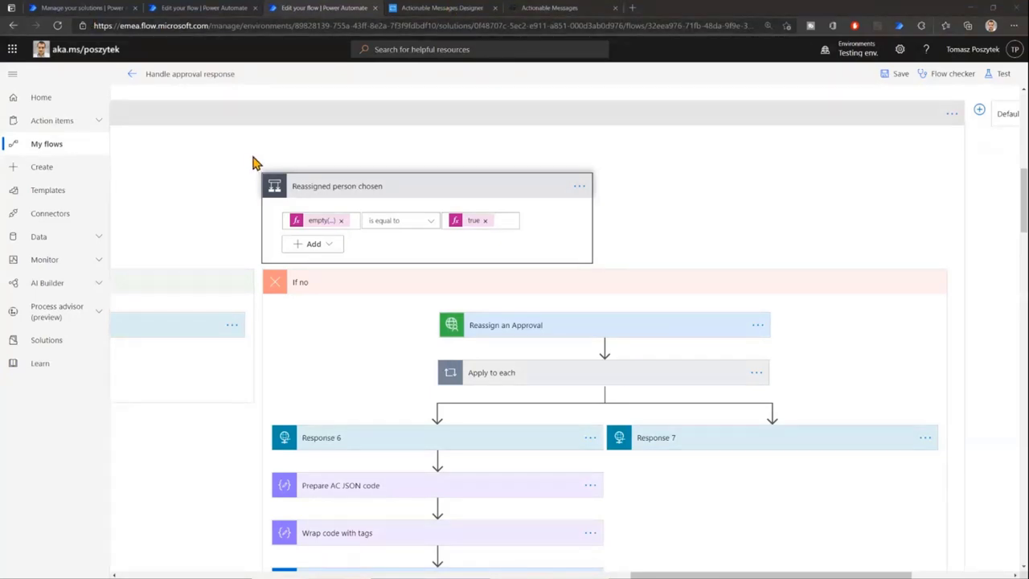
Step: Return to the InPrivate Outlook window showing the Simple task card marked Approved, 'All fine'
key("alt+Tab")
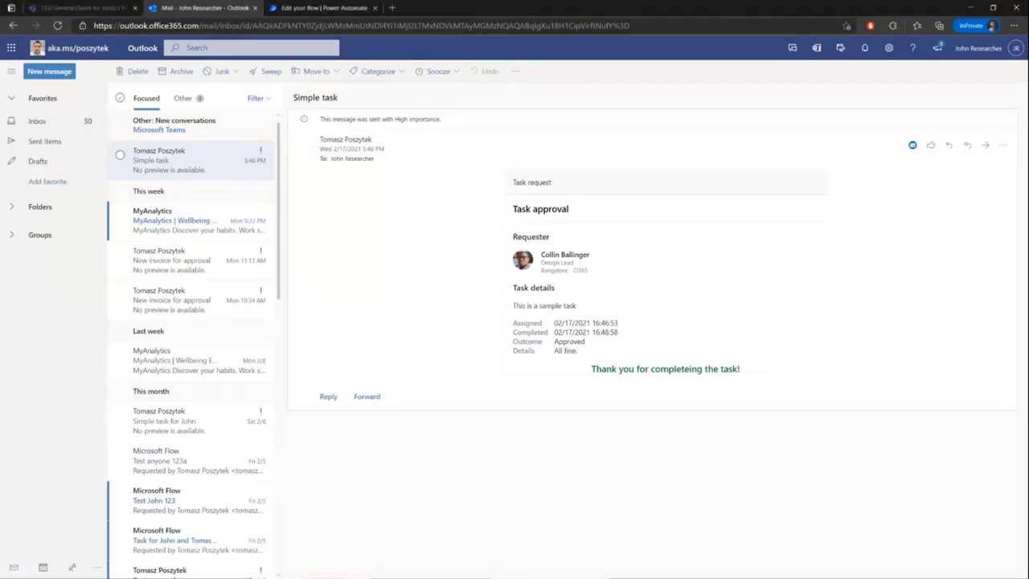